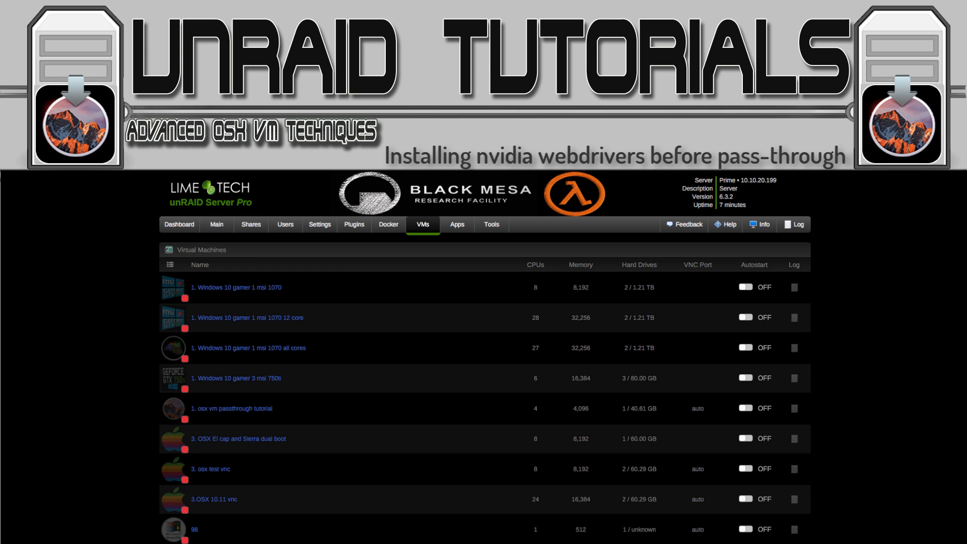
# Start the "1. osx vm passthrough tutorial" virtual machine and open Clover Configurator on its desktop.
pyautogui.click(173, 414)
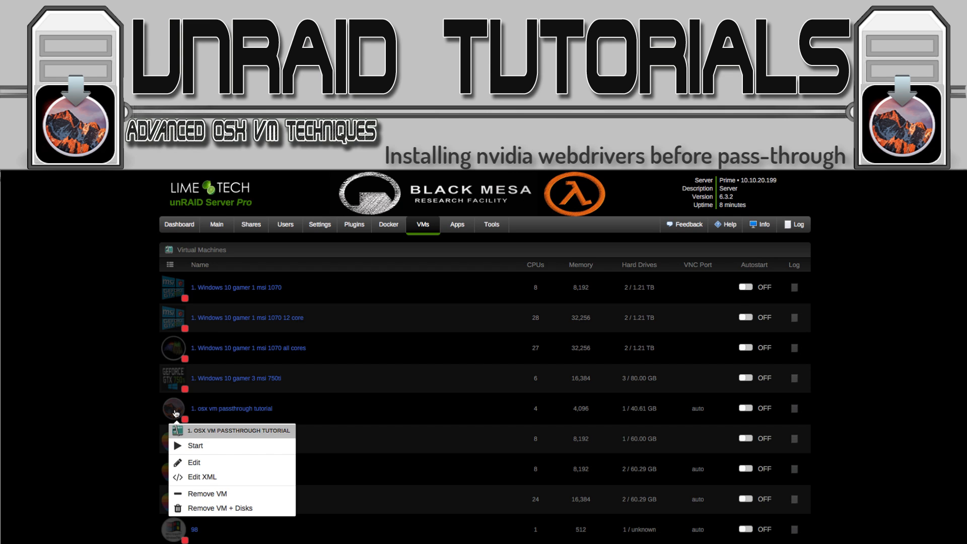
pyautogui.click(194, 446)
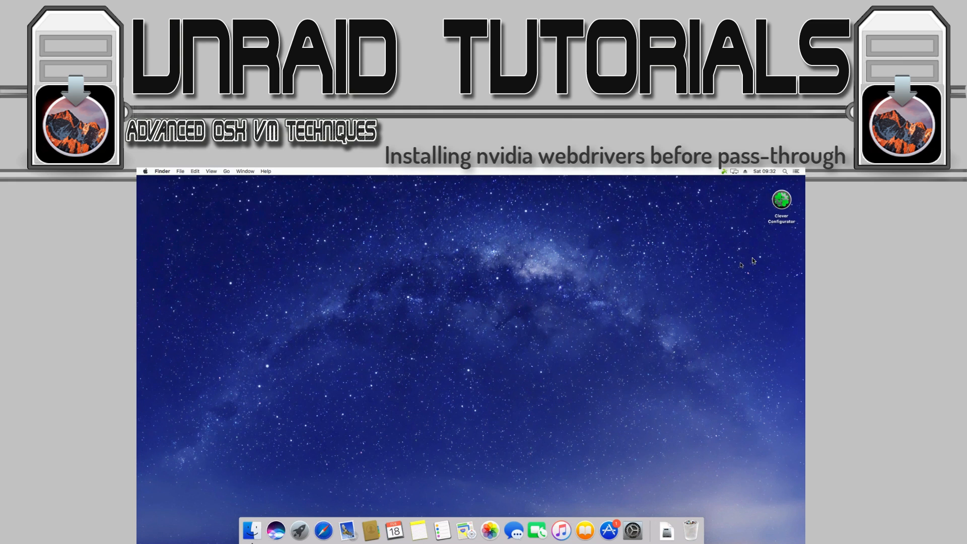
pyautogui.doubleClick(780, 201)
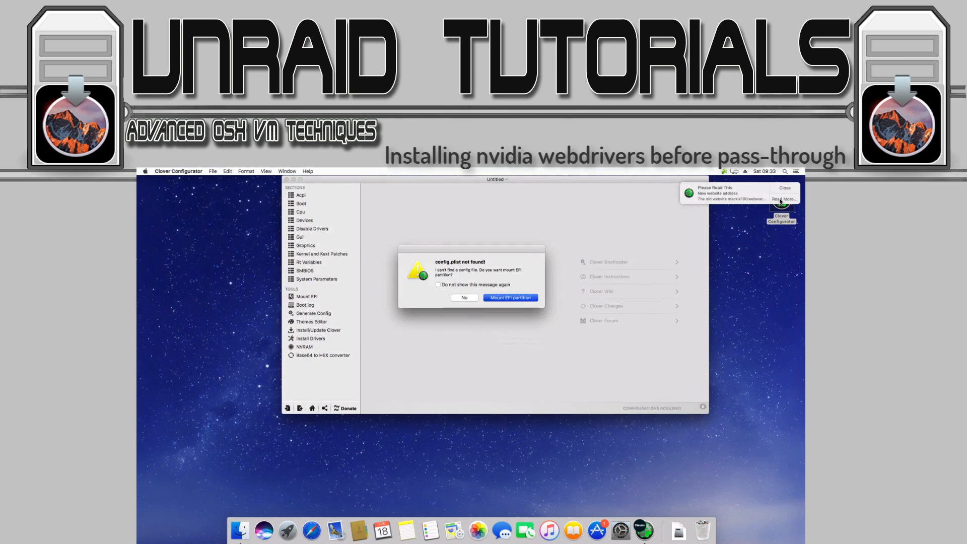
# Mount the EFI partition from Clover Configurator, authorising it with the account password.
pyautogui.click(507, 300)
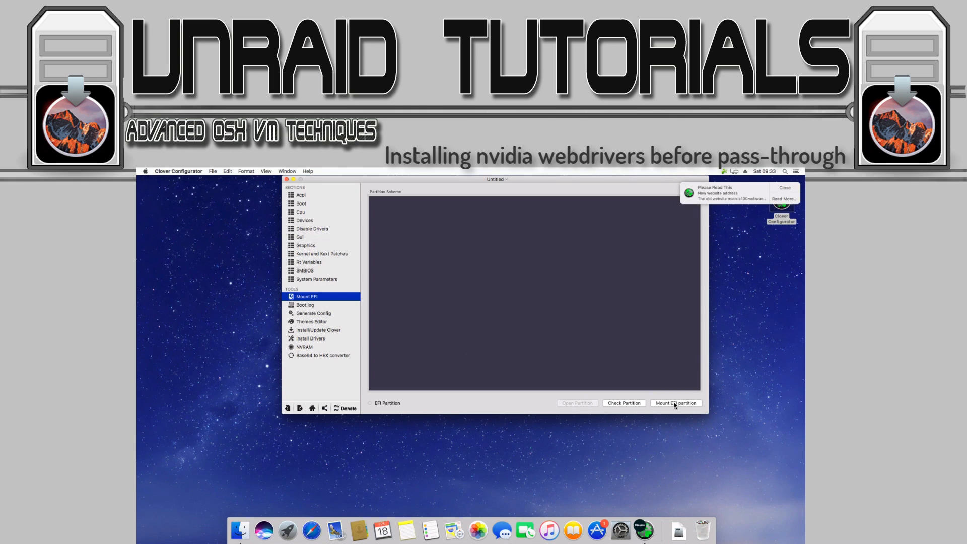
pyautogui.click(675, 404)
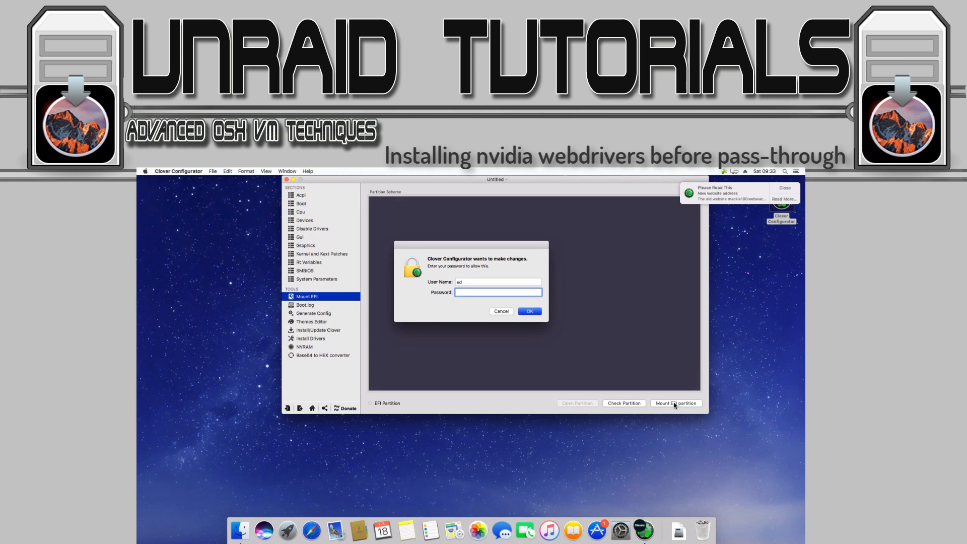
pyautogui.write('••')
pyautogui.press('Return')
# Open the mounted EFI partition and load config.plist from its CLOVER folder in Clover Configurator.
pyautogui.click(567, 404)
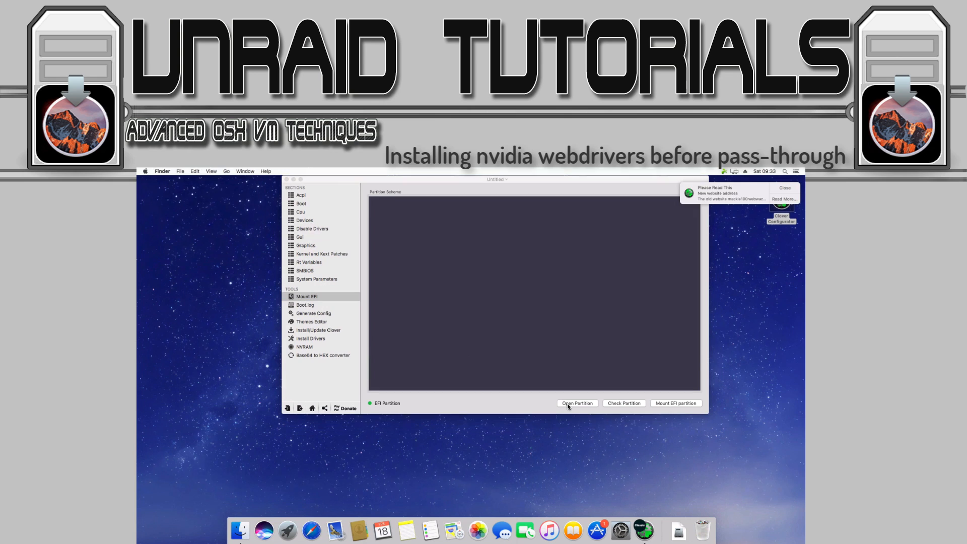
pyautogui.doubleClick(480, 263)
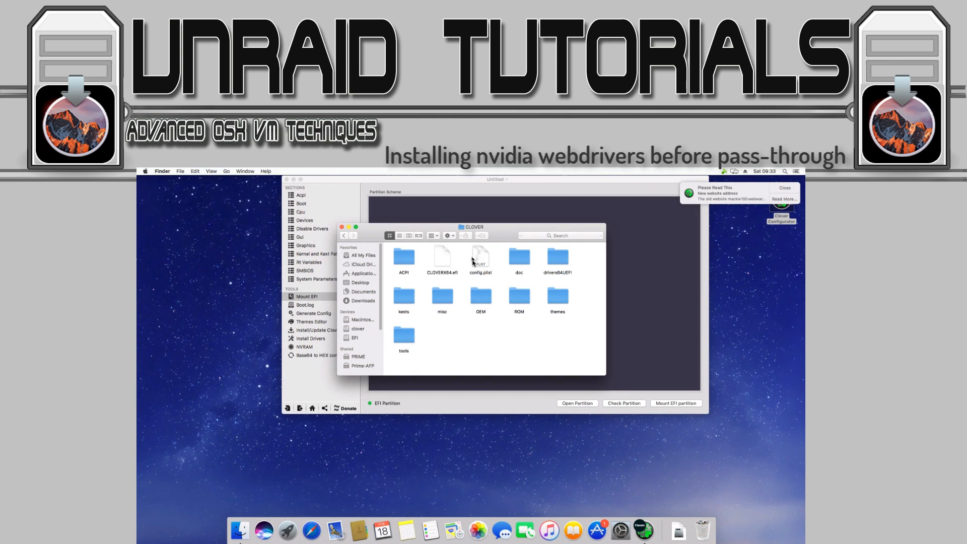
pyautogui.rightClick(482, 258)
pyautogui.moveTo(504, 271)
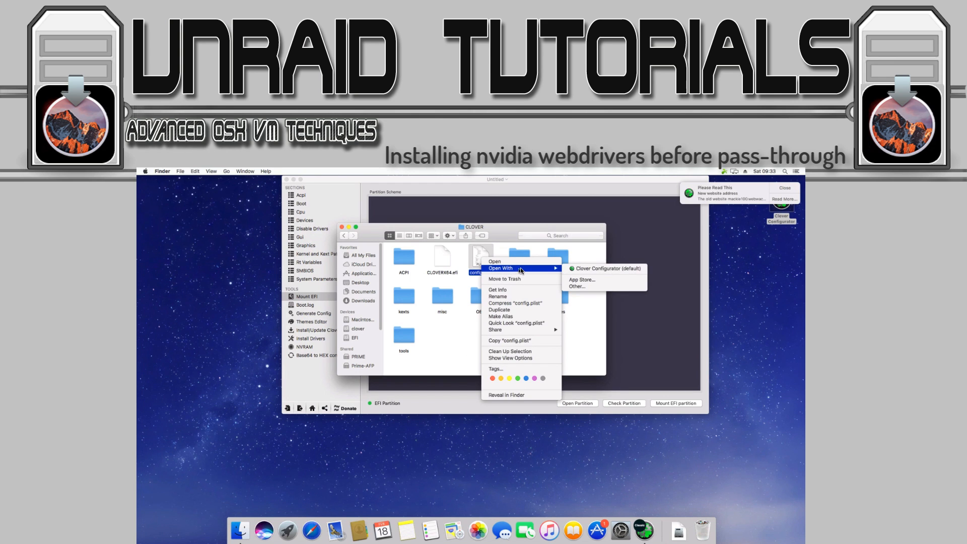
pyautogui.click(575, 273)
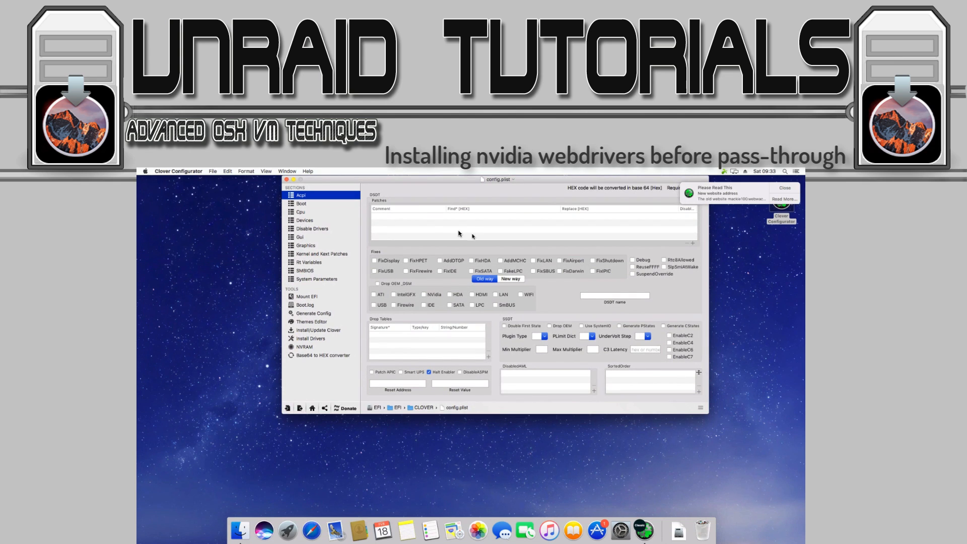
pyautogui.click(302, 206)
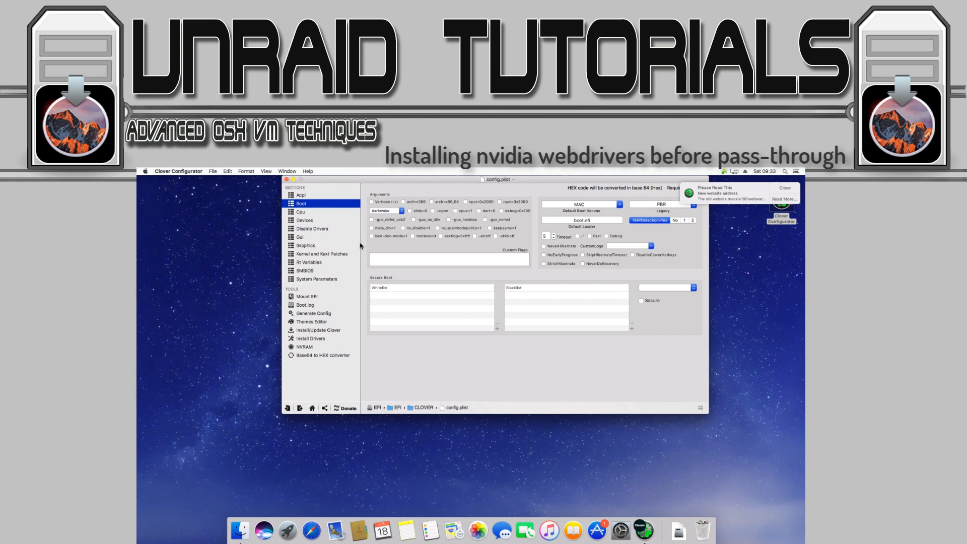
pyautogui.click(372, 228)
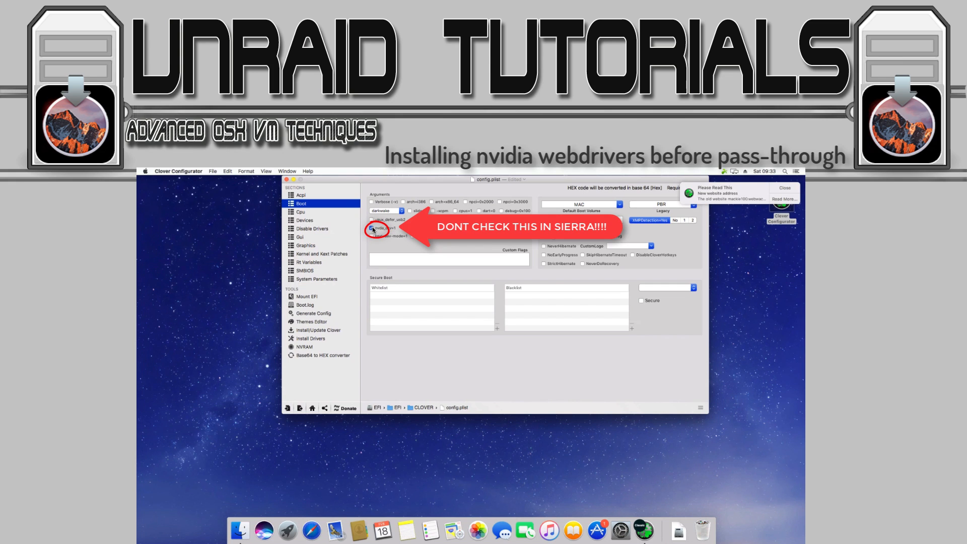
pyautogui.click(372, 230)
# Enable NvidiaWeb in the System Parameters of config.plist and save the file.
pyautogui.click(313, 281)
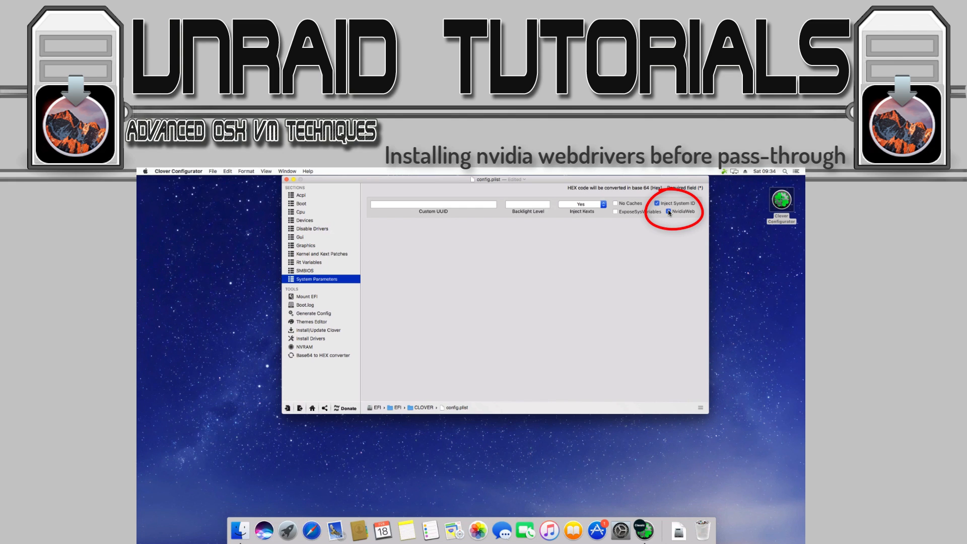
pyautogui.click(213, 172)
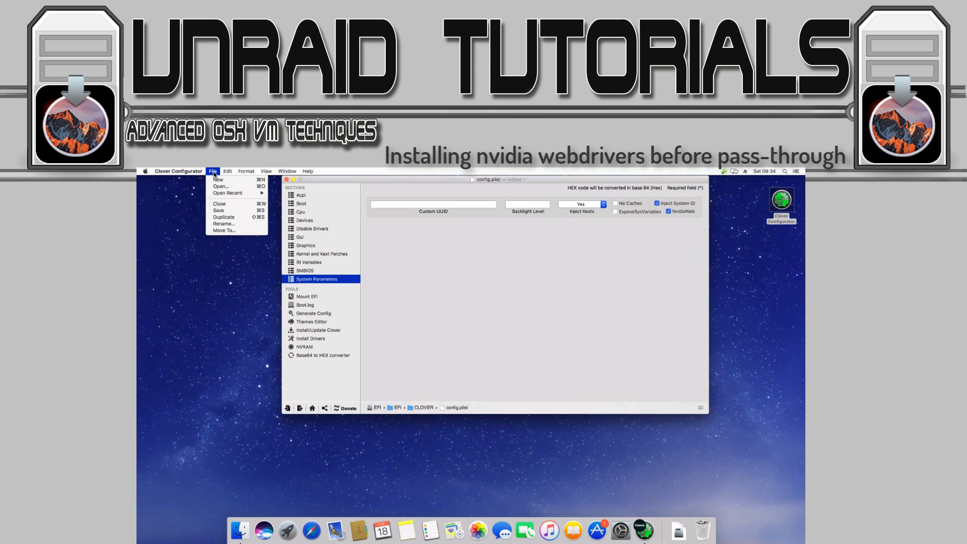
pyautogui.click(225, 209)
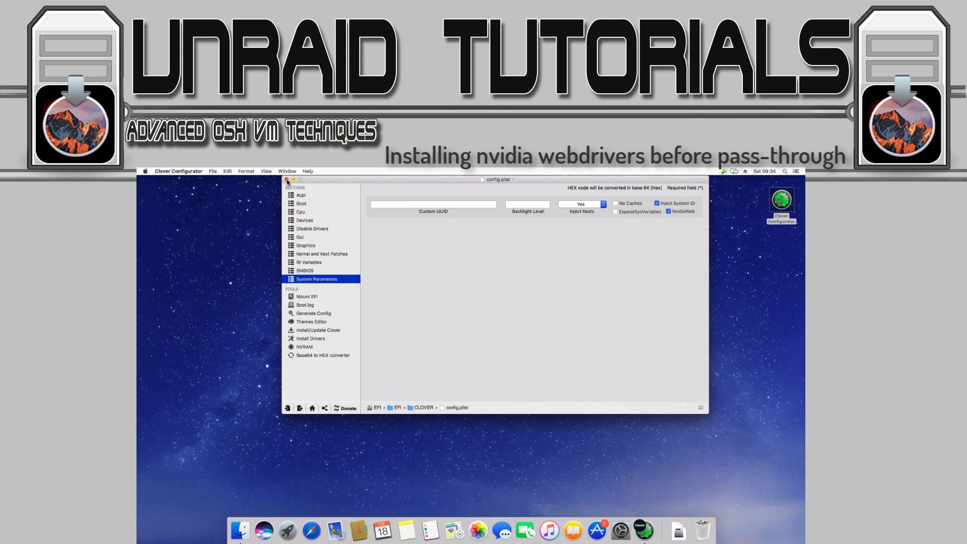
# Close and reopen config.plist in Clover Configurator to check its System Parameters and Boot settings.
pyautogui.click(287, 179)
pyautogui.click(541, 240)
pyautogui.rightClick(479, 256)
pyautogui.moveTo(553, 265)
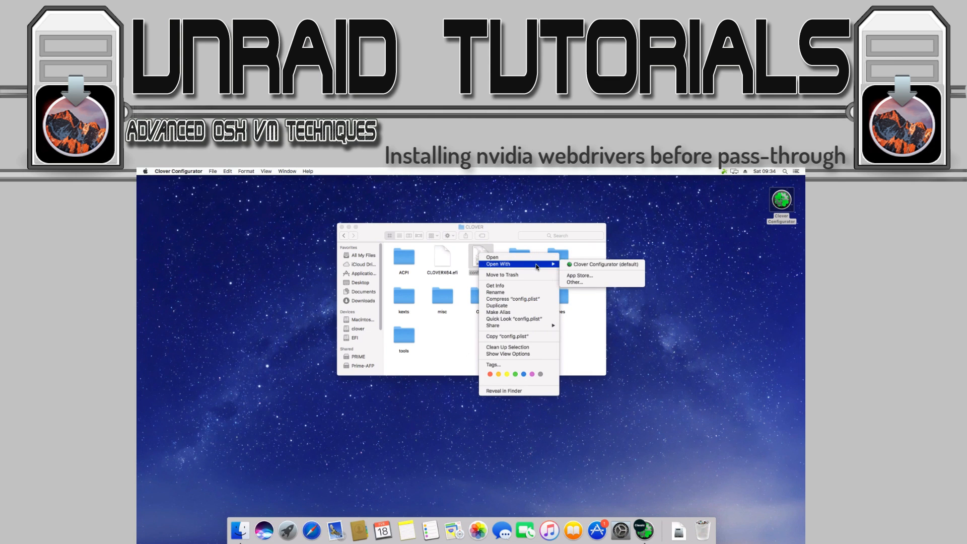
pyautogui.click(572, 265)
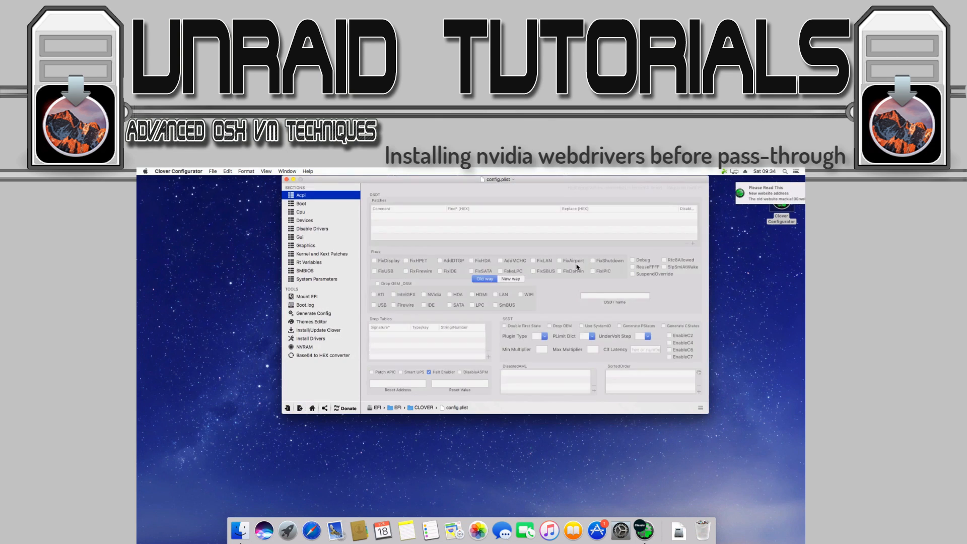
pyautogui.click(333, 280)
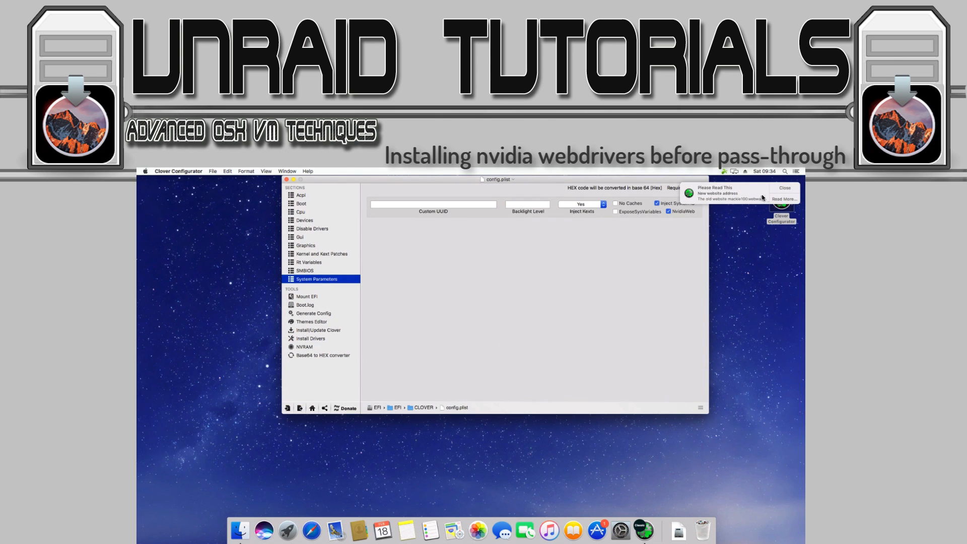
pyautogui.click(785, 189)
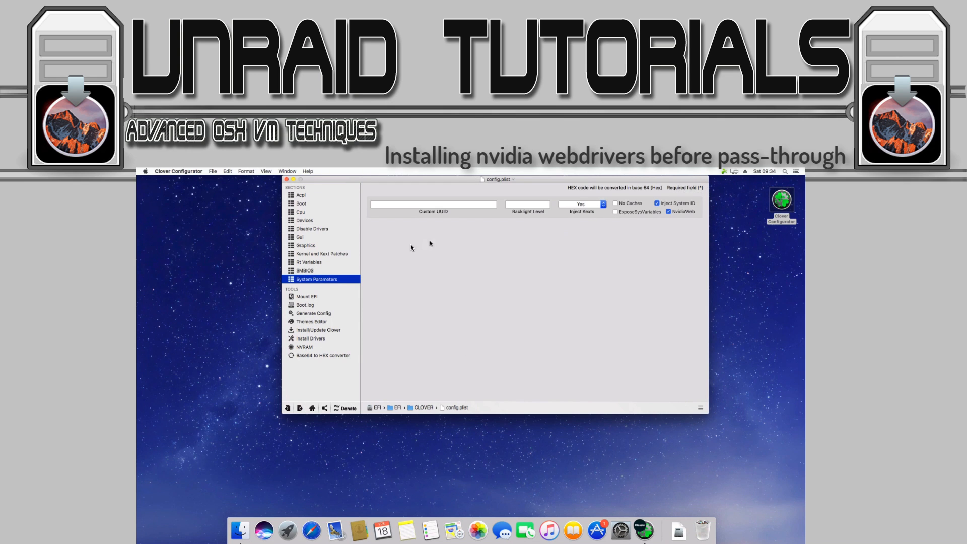
pyautogui.click(299, 203)
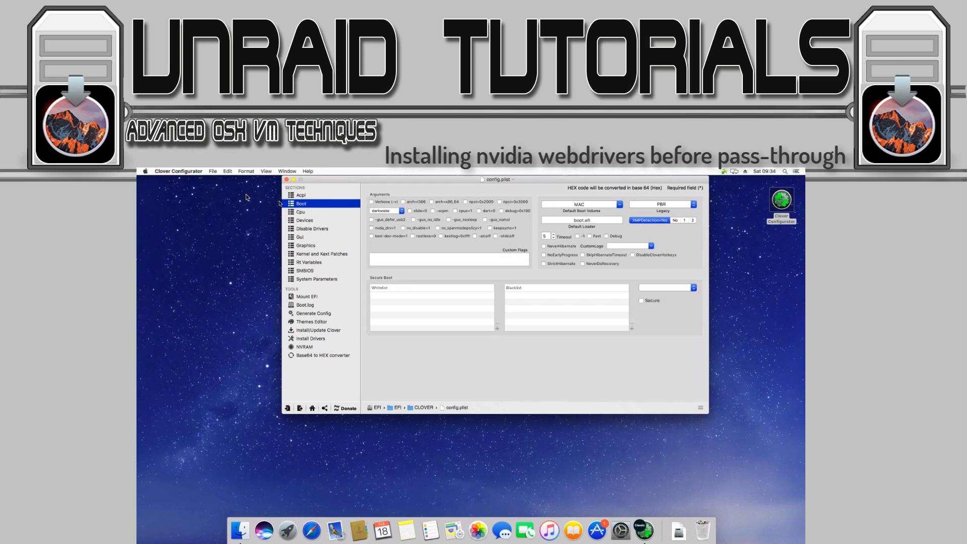
# Quit Clover Configurator and close the CLOVER folder window.
pyautogui.click(192, 172)
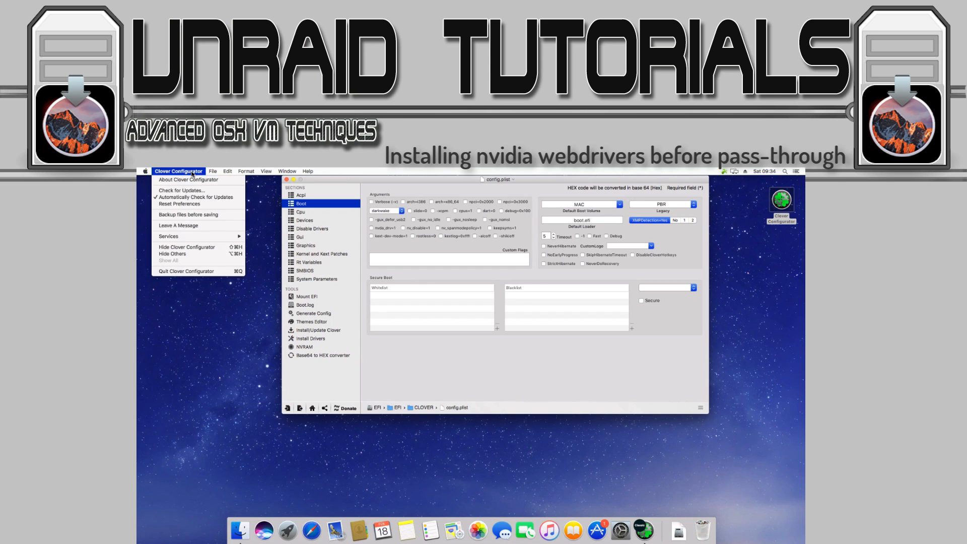
pyautogui.click(212, 271)
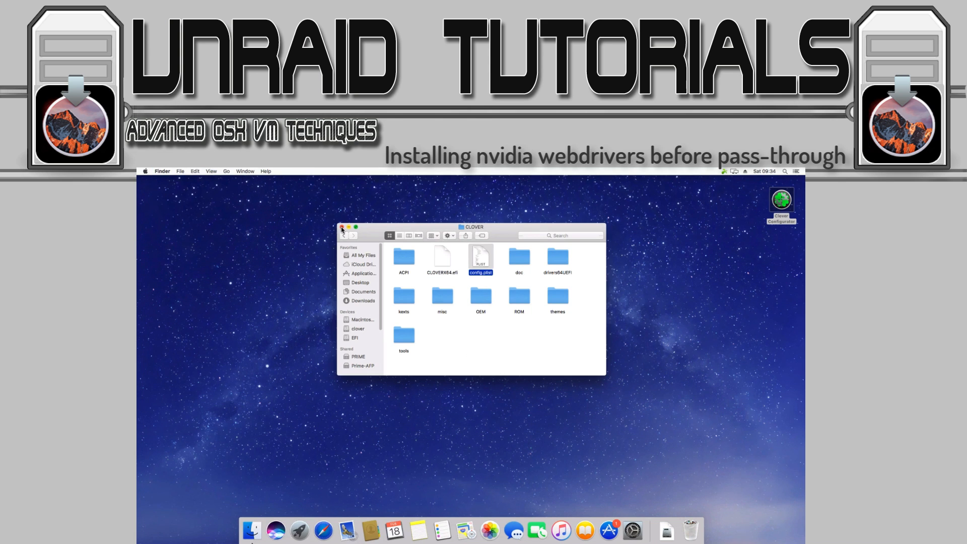
pyautogui.click(342, 227)
# Load the InsanelyMac Nvidia Web Driver thread for macOS Sierra in Safari from the copied address and enlarge the browser window.
pyautogui.click(324, 530)
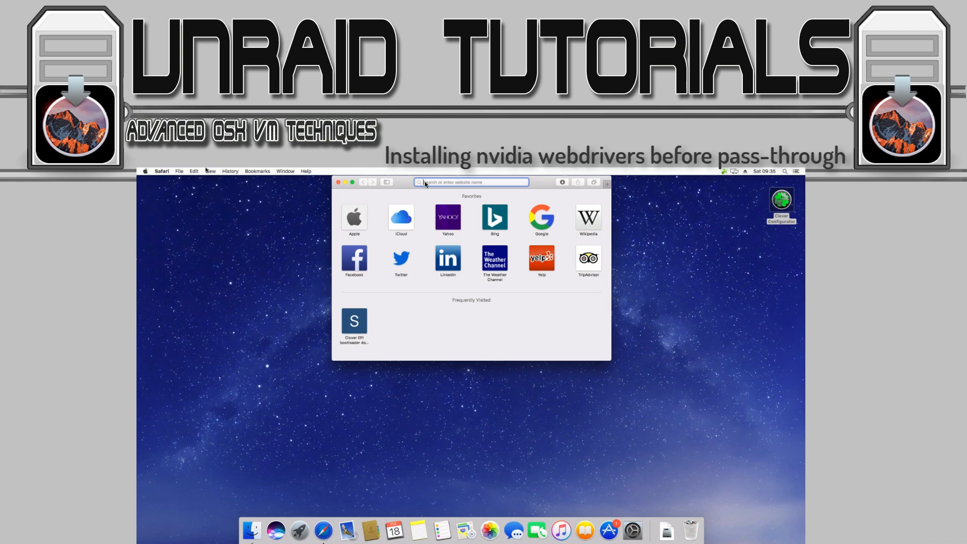
pyautogui.rightClick(425, 184)
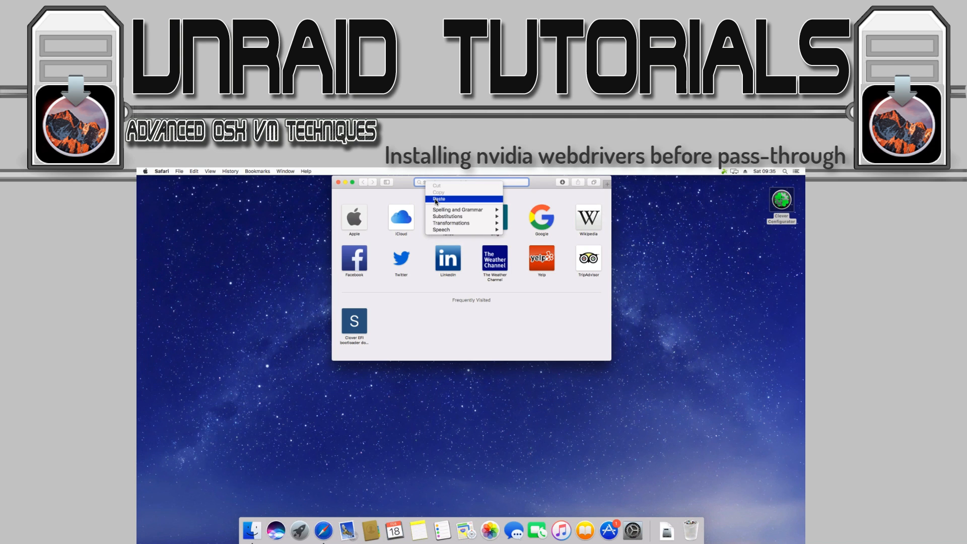
pyautogui.click(435, 200)
pyautogui.moveTo(407, 183); pyautogui.dragTo(211, 186)
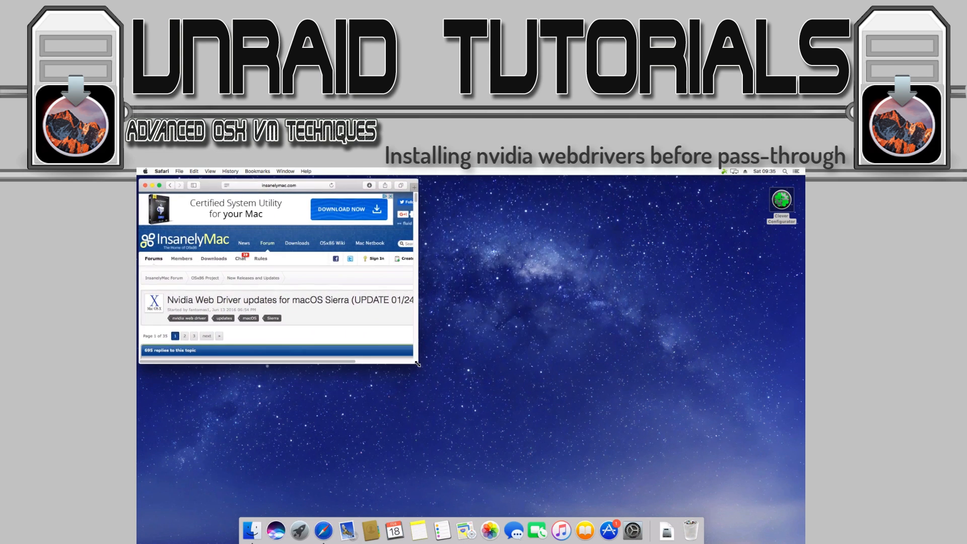
pyautogui.moveTo(418, 364); pyautogui.dragTo(601, 522)
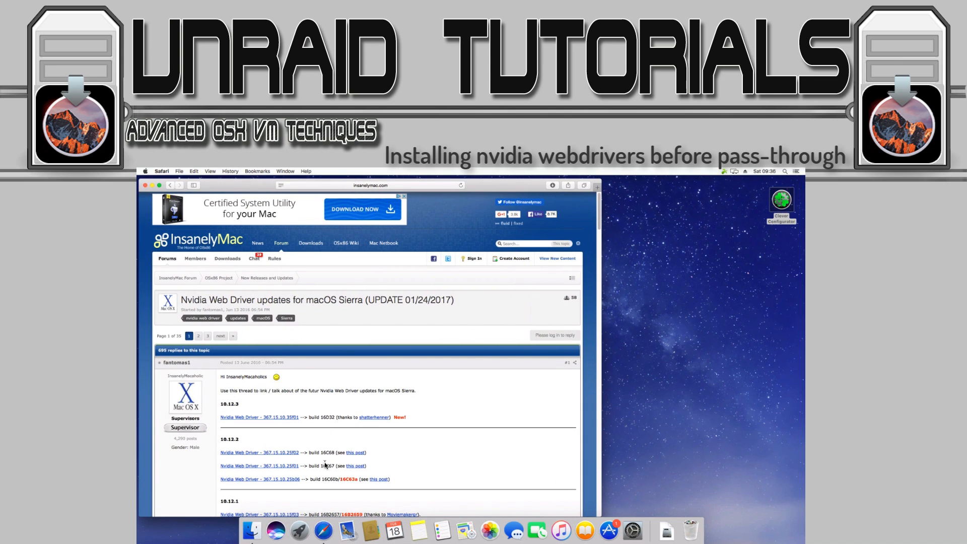
# Check the installed macOS version and download the matching Nvidia Web Driver 367.15.10.25f02 listed under 10.12.2.
pyautogui.click(146, 172)
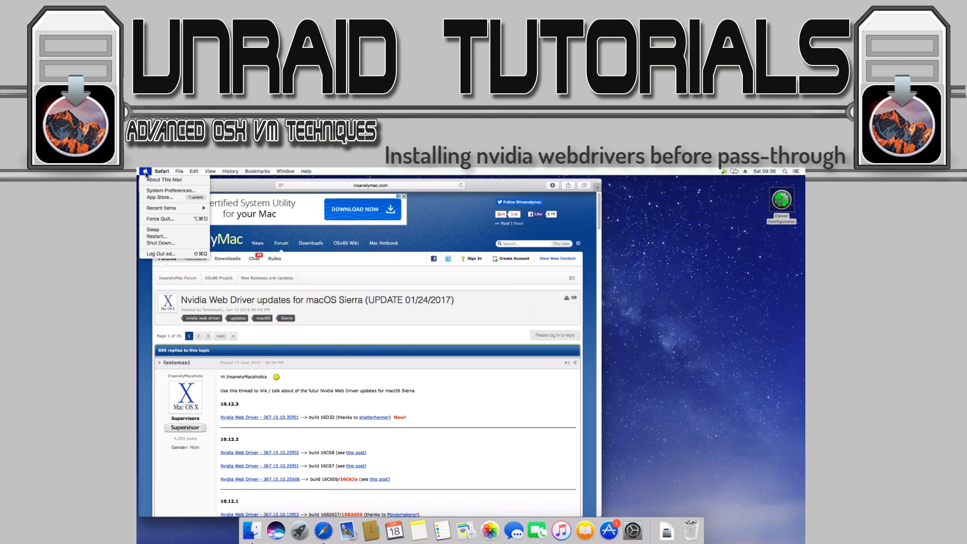
pyautogui.click(151, 180)
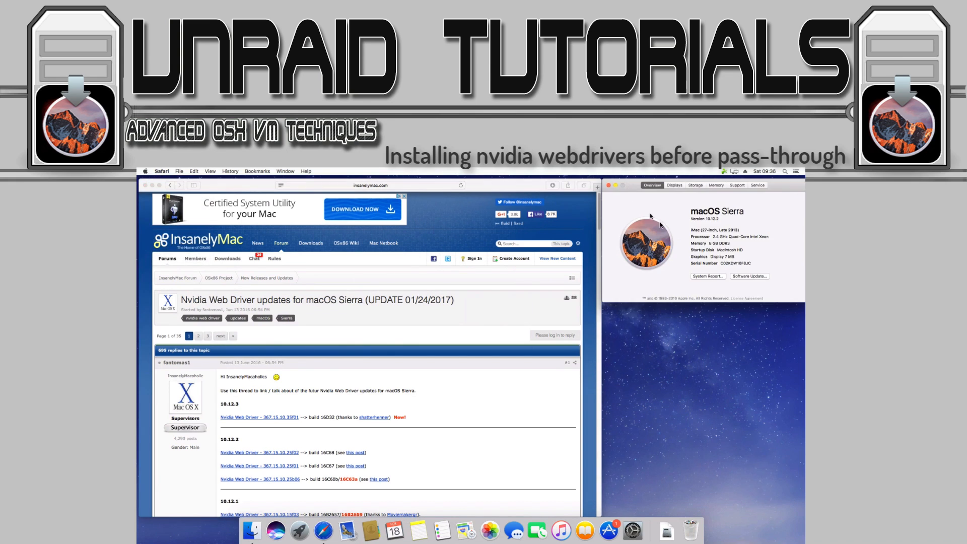
pyautogui.click(702, 220)
pyautogui.click(281, 452)
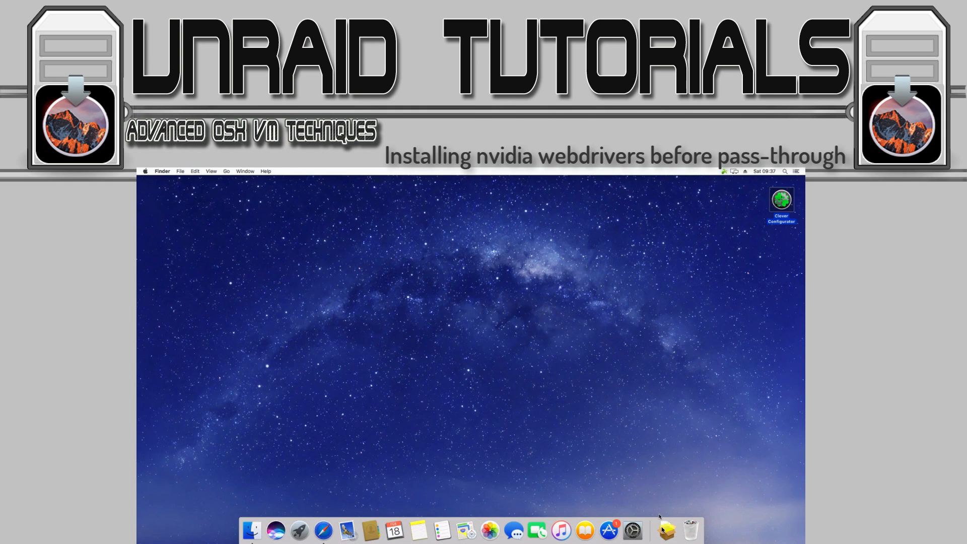
# Install the downloaded WebDriver-367.15.10.25f02.pkg and restart to finish, keeping the installer package.
pyautogui.click(666, 531)
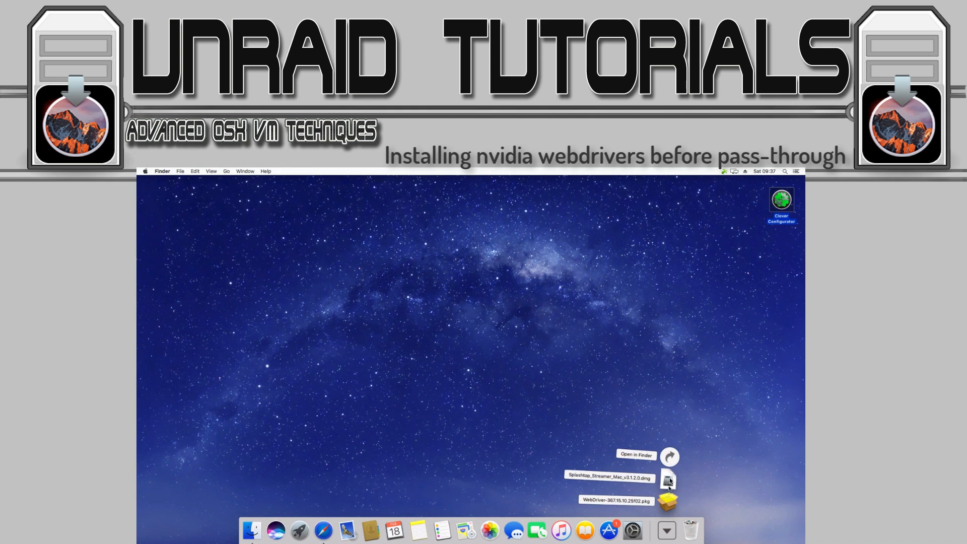
pyautogui.click(671, 458)
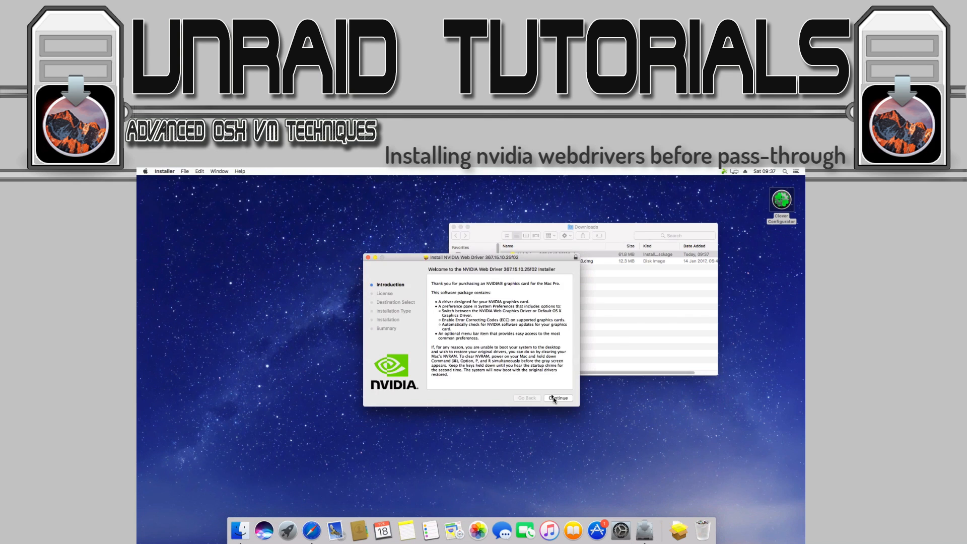
pyautogui.click(553, 398)
pyautogui.click(553, 398)
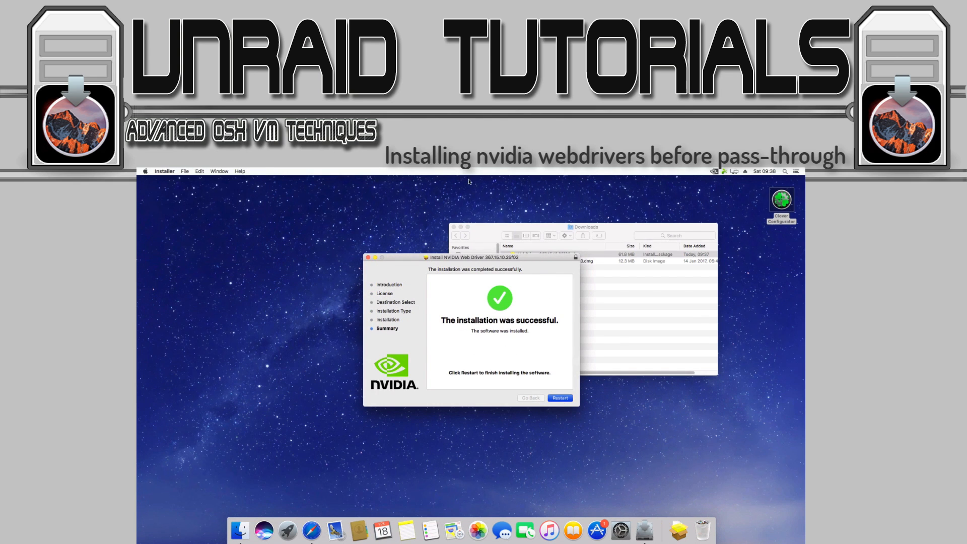
pyautogui.click(559, 399)
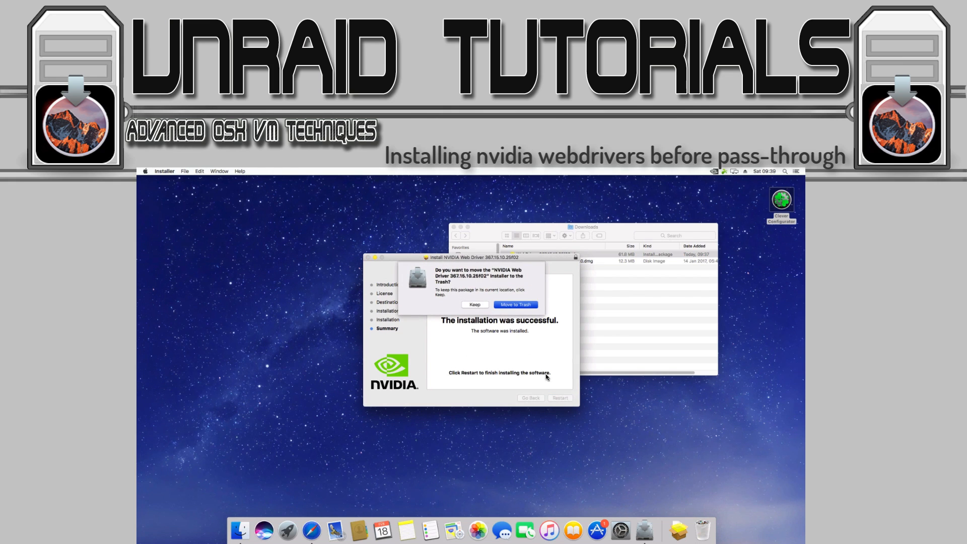
pyautogui.click(479, 305)
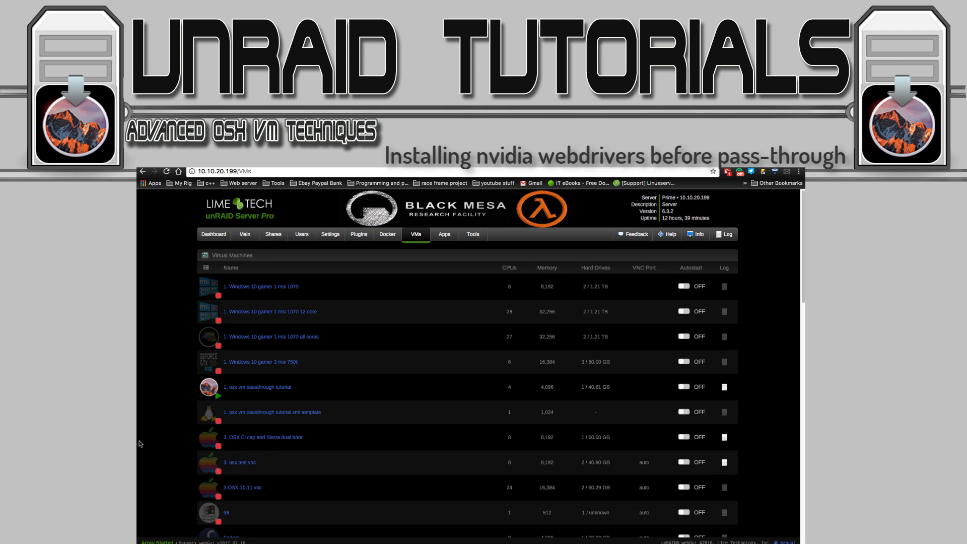
# Force stop the "1. osx vm passthrough tutorial" virtual machine from the unRAID VM list.
pyautogui.click(210, 387)
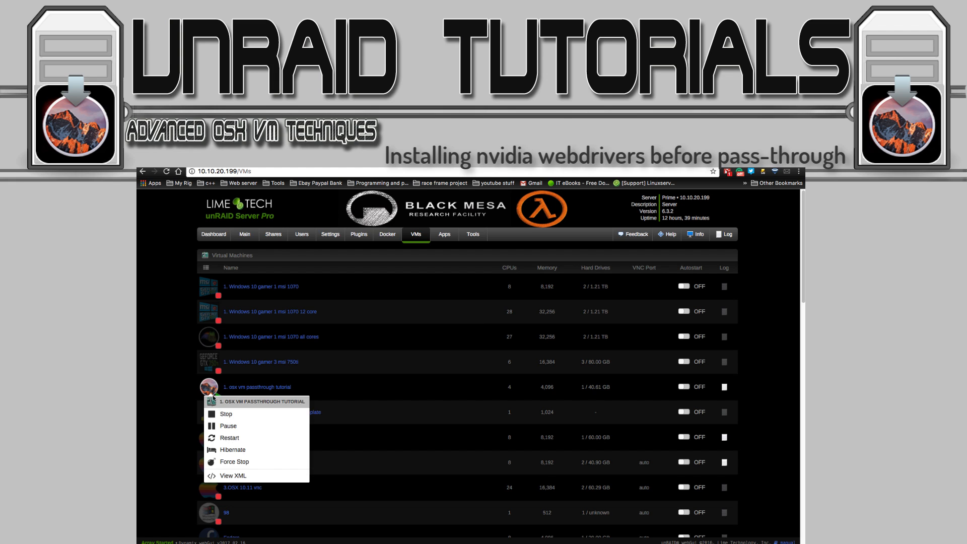
pyautogui.click(244, 460)
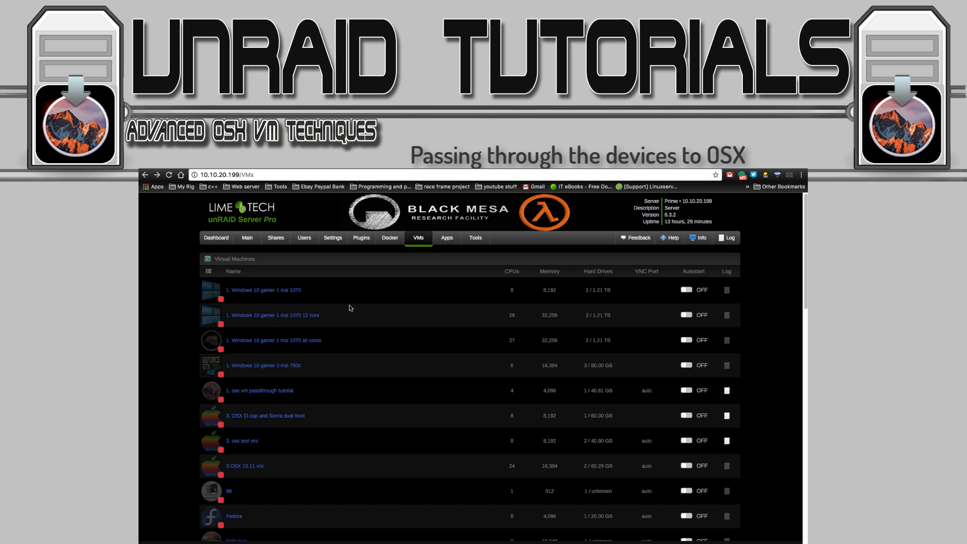
# Start a new VM from the Linux template and name it "1. osx vm passthrough tutorial xml template".
pyautogui.scroll(-10, 350, 308)
pyautogui.scroll(-3, 350, 308)
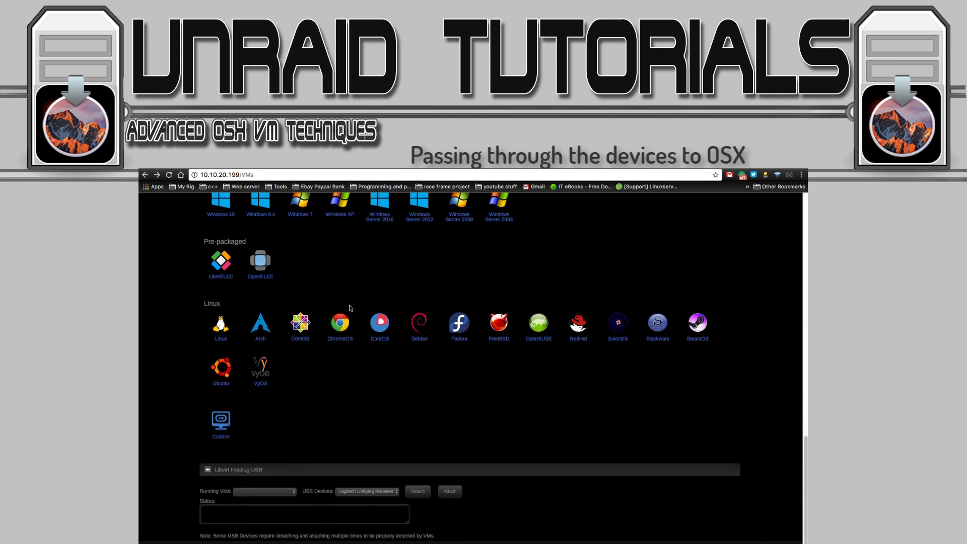
pyautogui.click(222, 328)
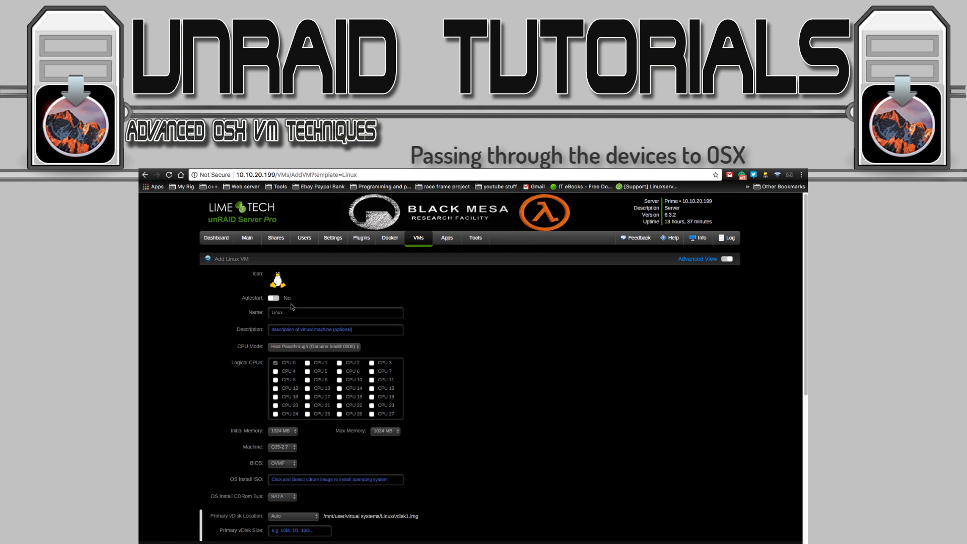
pyautogui.moveTo(289, 312); pyautogui.dragTo(264, 313)
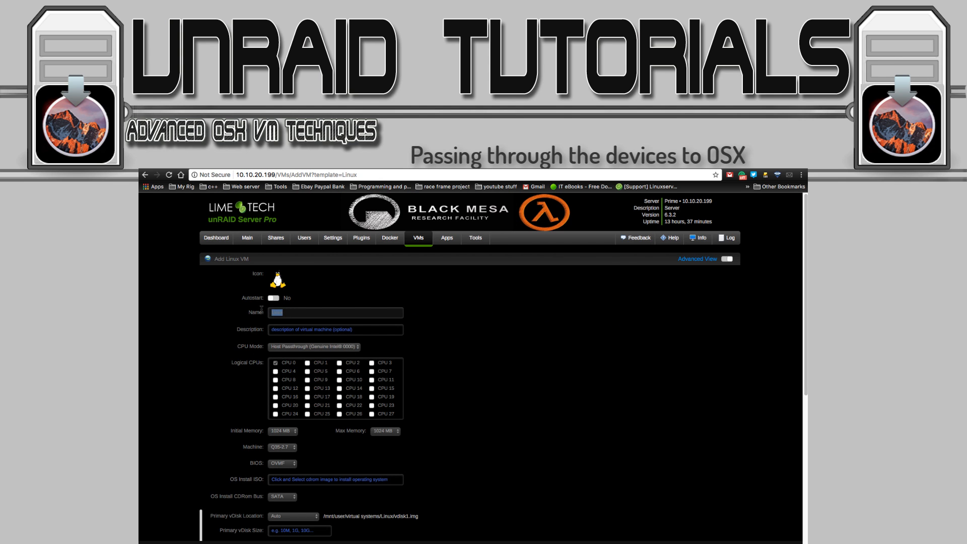
pyautogui.write('1. osx vm passthrough tutorial xml template')
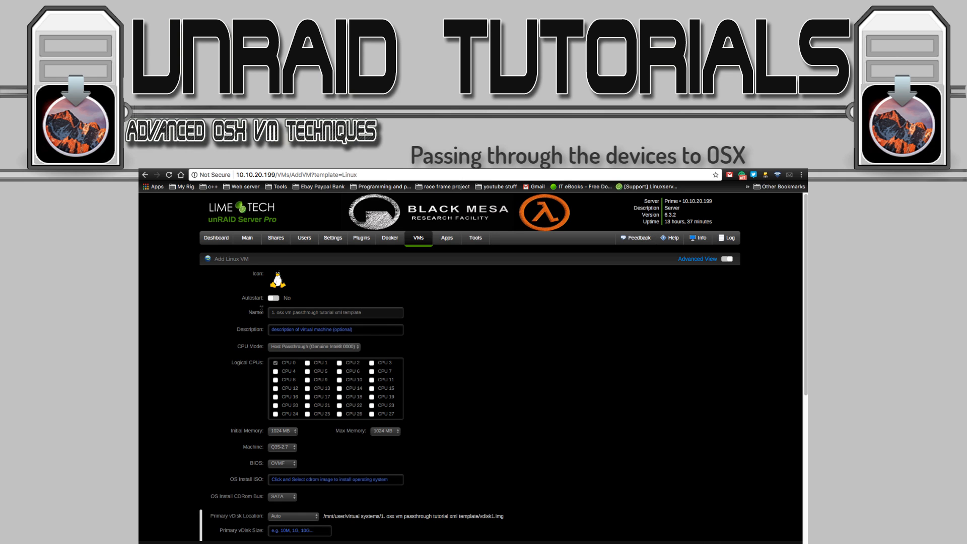
# Set the primary vDisk location to None, turn off starting the VM after creation, and create the template VM.
pyautogui.scroll(-5, 261, 310)
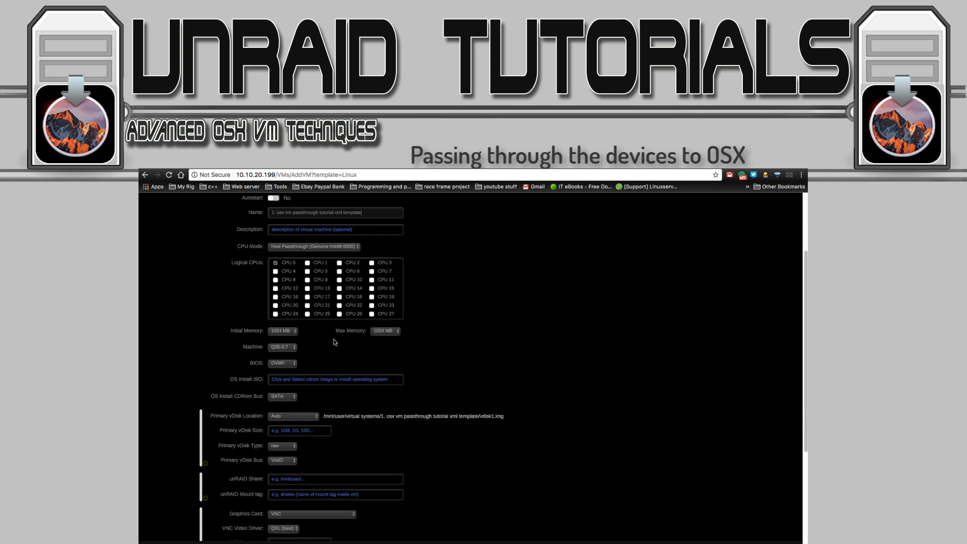
pyautogui.scroll(-1, 333, 344)
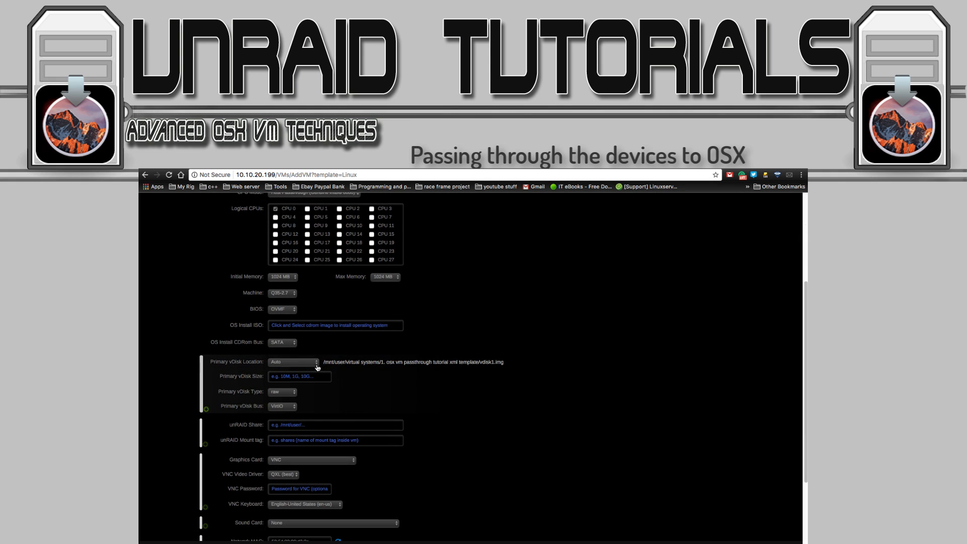
pyautogui.click(318, 366)
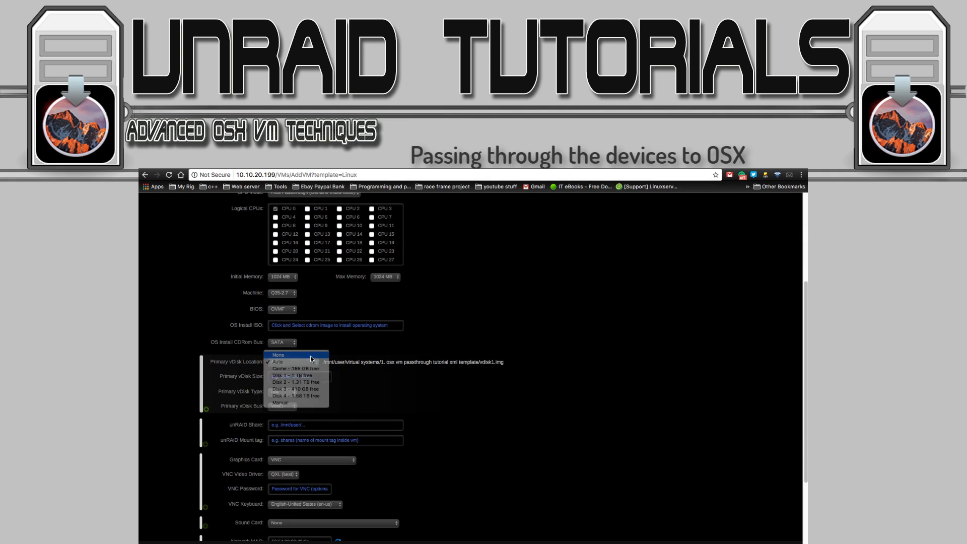
pyautogui.click(310, 356)
pyautogui.scroll(-3, 297, 433)
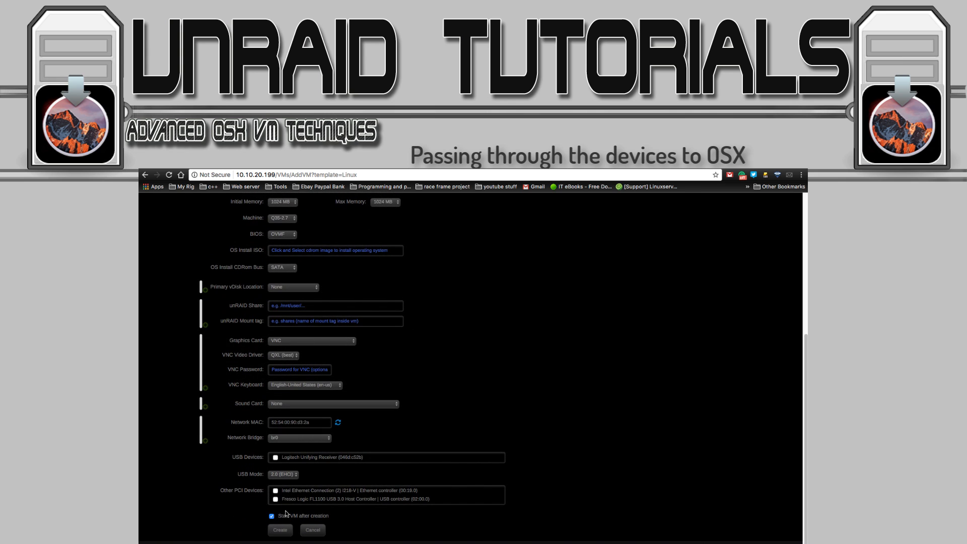
pyautogui.click(271, 516)
pyautogui.click(278, 530)
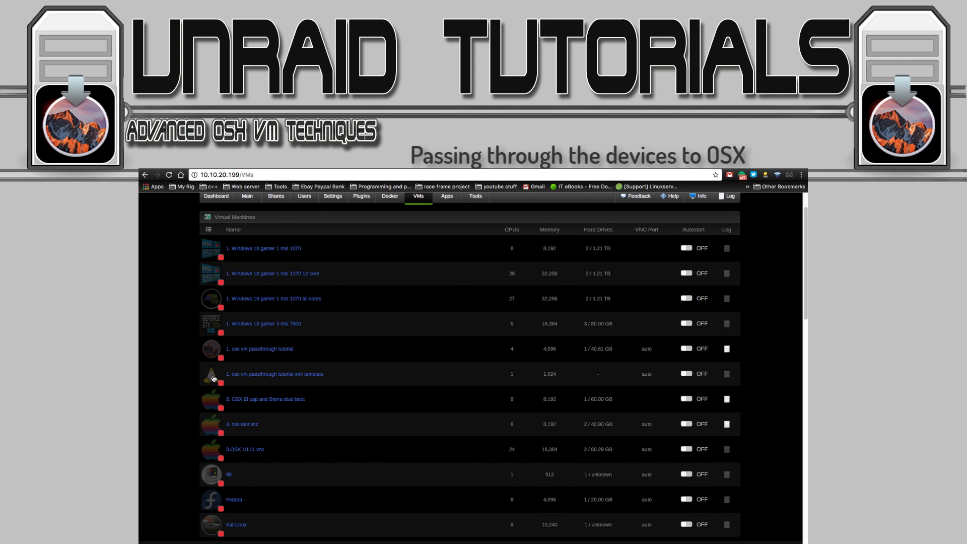
# Examine the VNC graphics and video sections in the template VM's XML, leaving it unchanged.
pyautogui.click(214, 379)
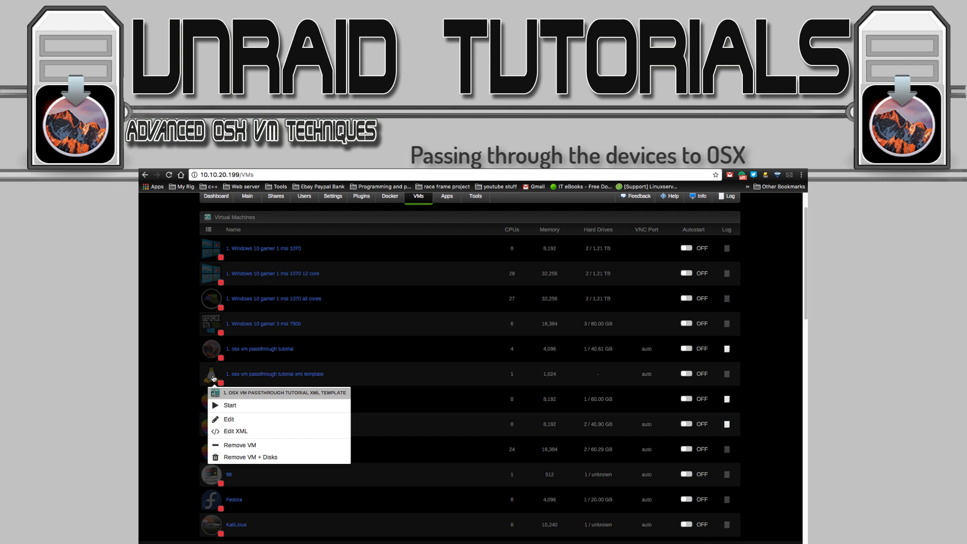
pyautogui.click(235, 431)
pyautogui.scroll(-5, 308, 364)
pyautogui.scroll(-5, 308, 363)
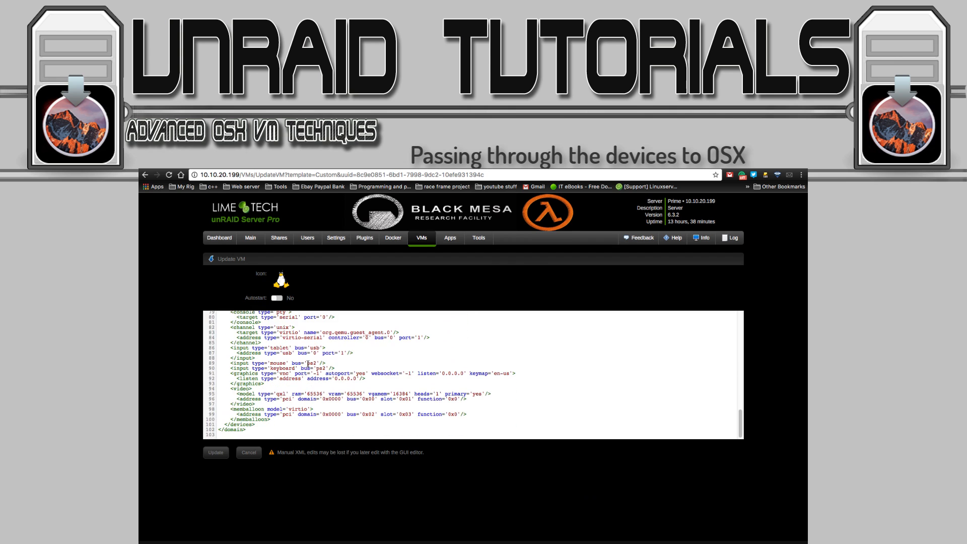
pyautogui.moveTo(256, 404); pyautogui.dragTo(225, 374)
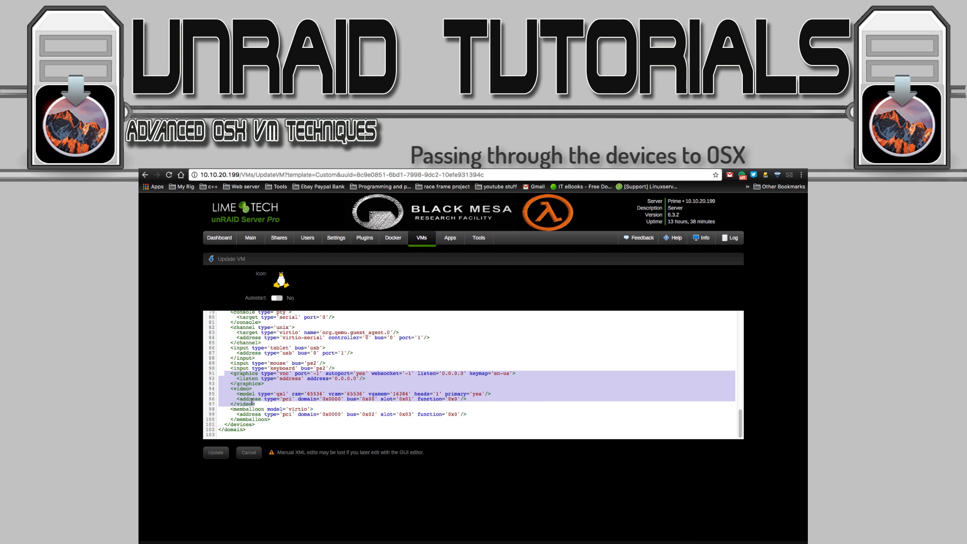
pyautogui.click(249, 452)
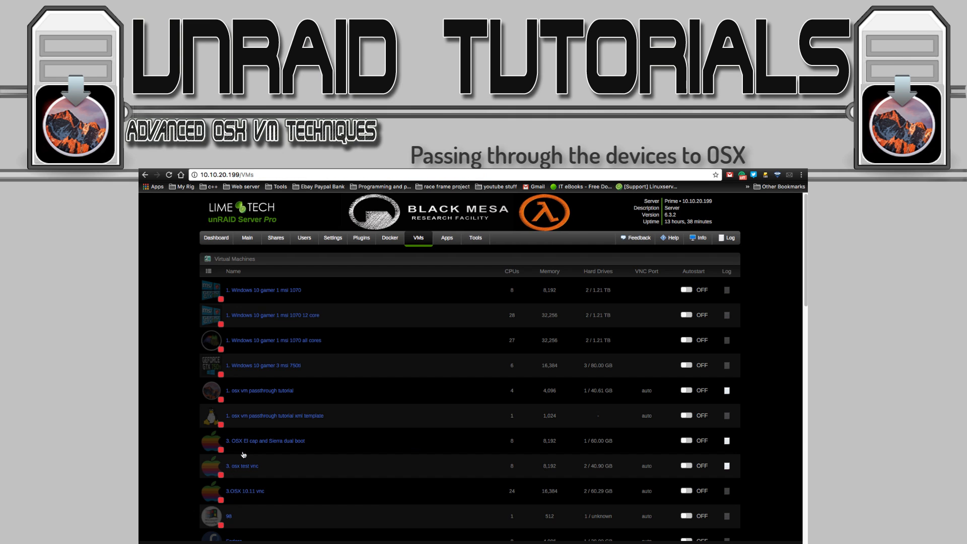
# Assign the NVIDIA GeForce GTX 750 Ti (06:00.0) graphics card and NVIDIA Device (06:00.1) sound card to the template VM and update it.
pyautogui.click(211, 420)
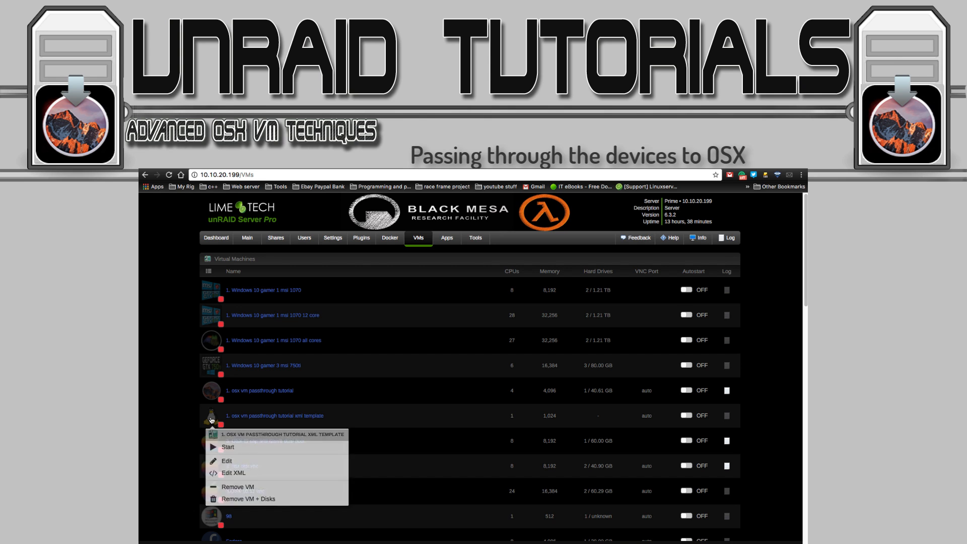
pyautogui.click(227, 460)
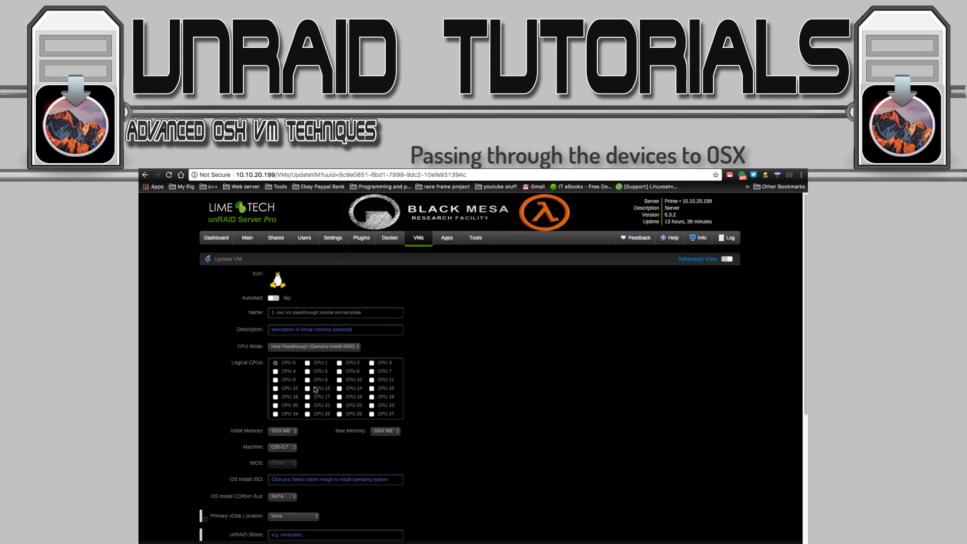
pyautogui.scroll(-8, 313, 386)
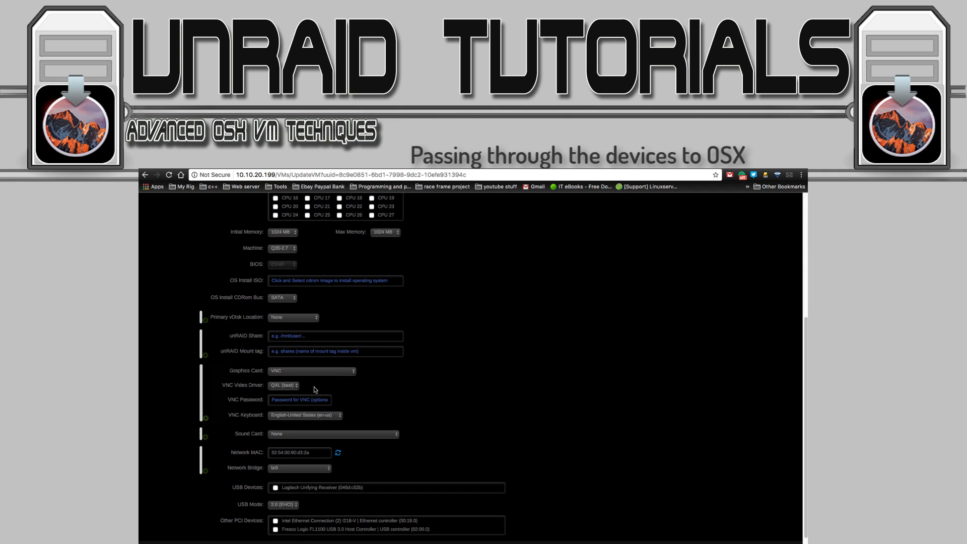
pyautogui.click(351, 373)
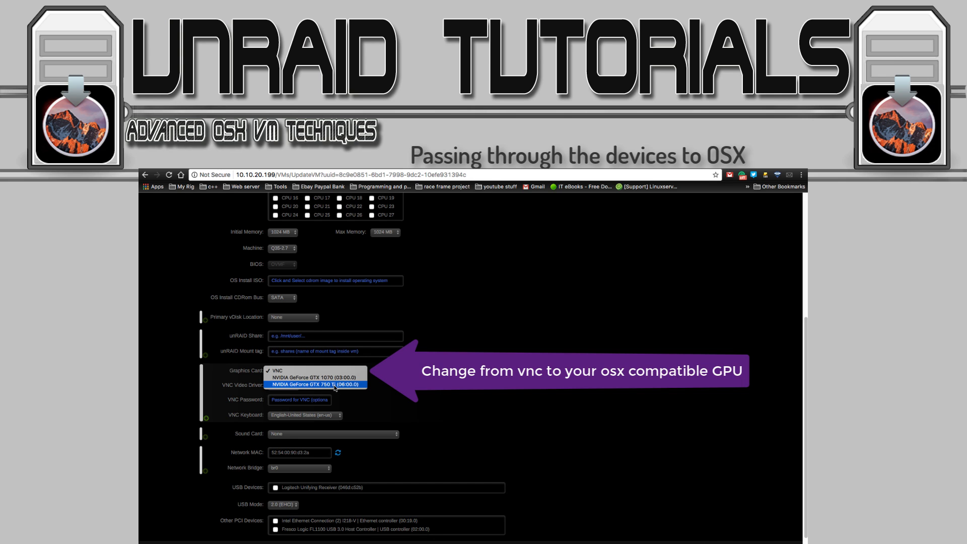
pyautogui.click(335, 385)
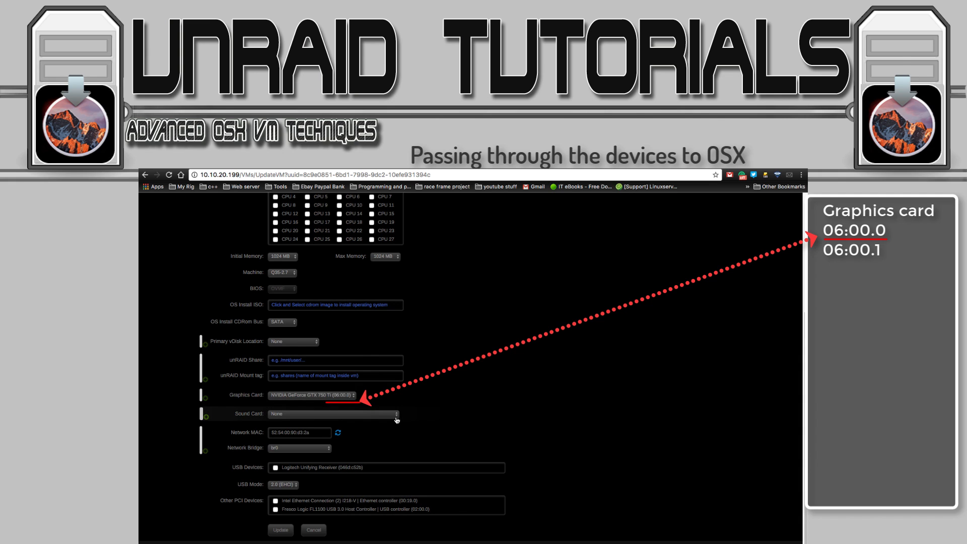
pyautogui.click(396, 414)
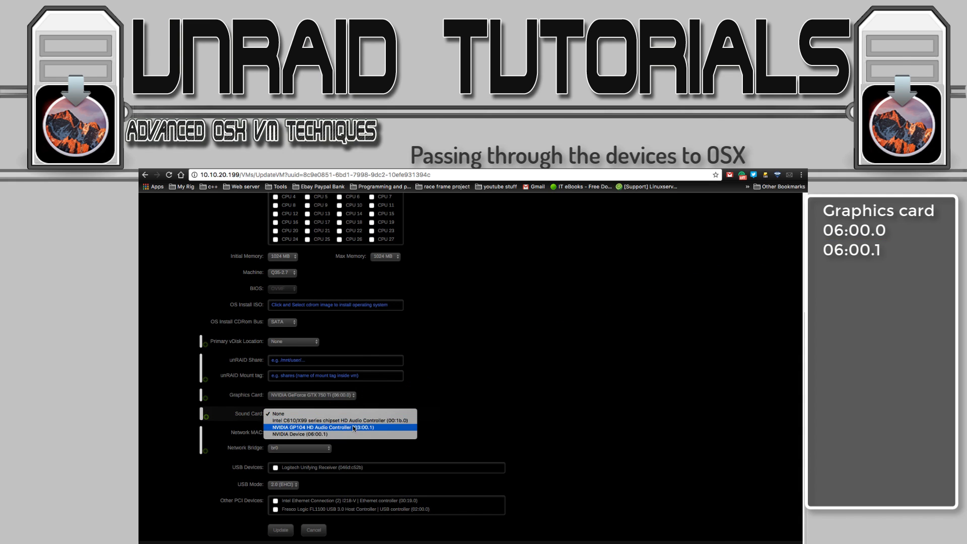
pyautogui.click(325, 436)
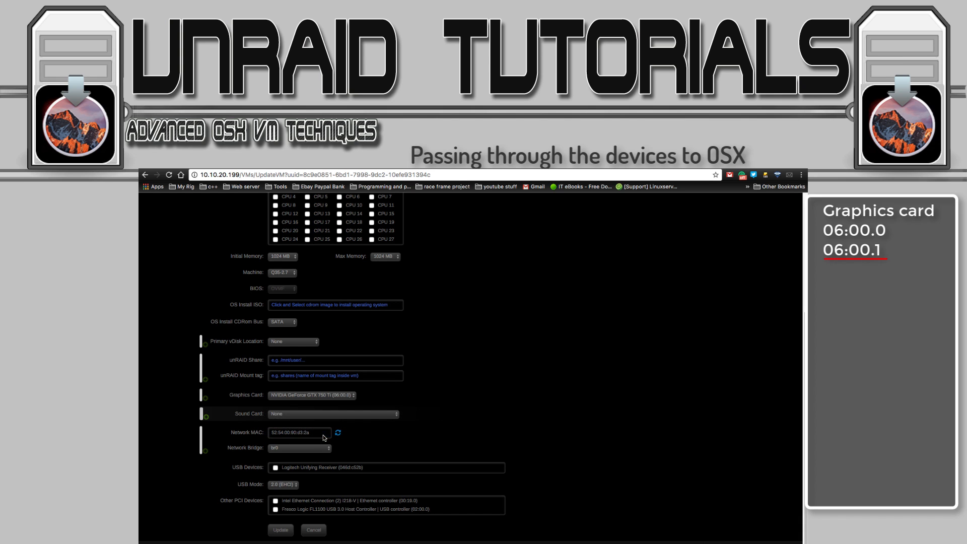
pyautogui.click(280, 531)
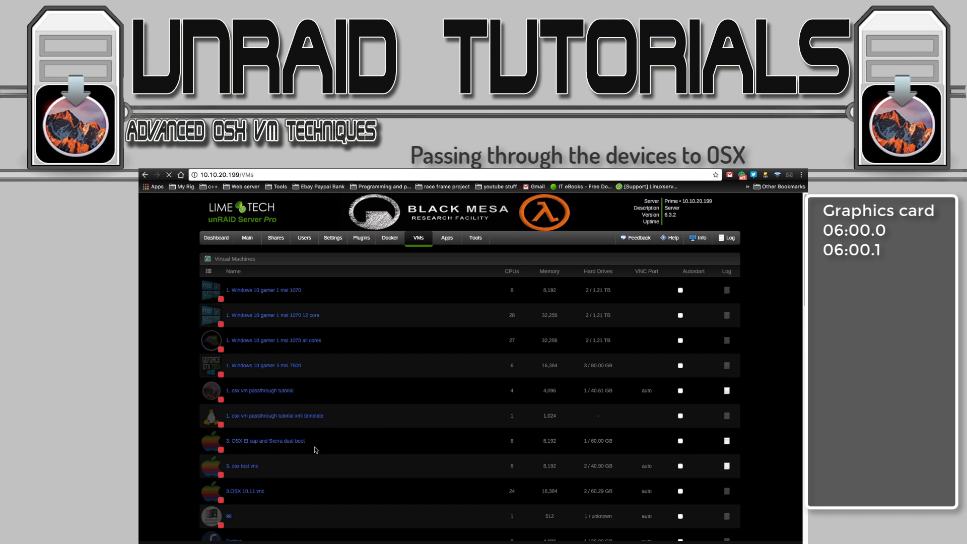
# Copy the two hostdev blocks for the graphics card and its audio from the template VM's XML, and leave without saving.
pyautogui.click(211, 417)
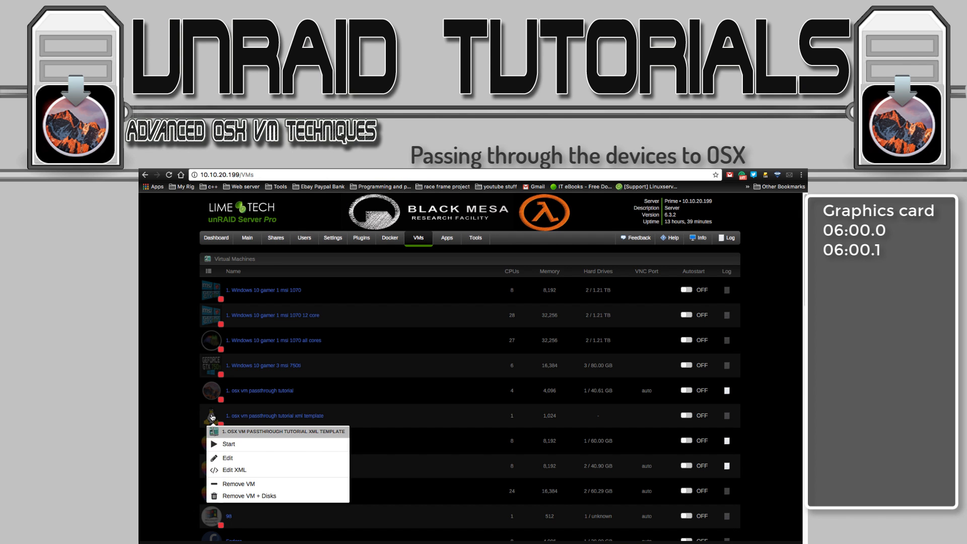
pyautogui.click(229, 468)
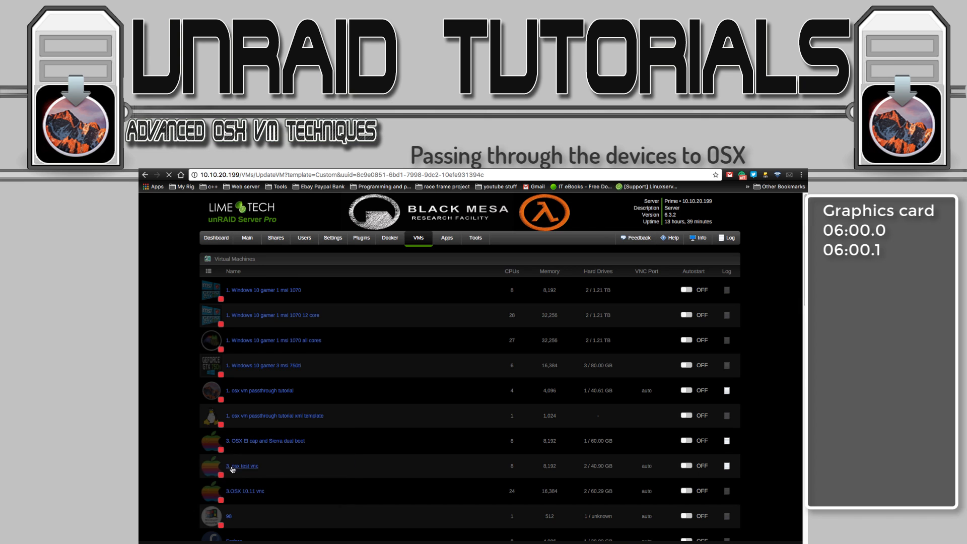
pyautogui.scroll(-15, 296, 385)
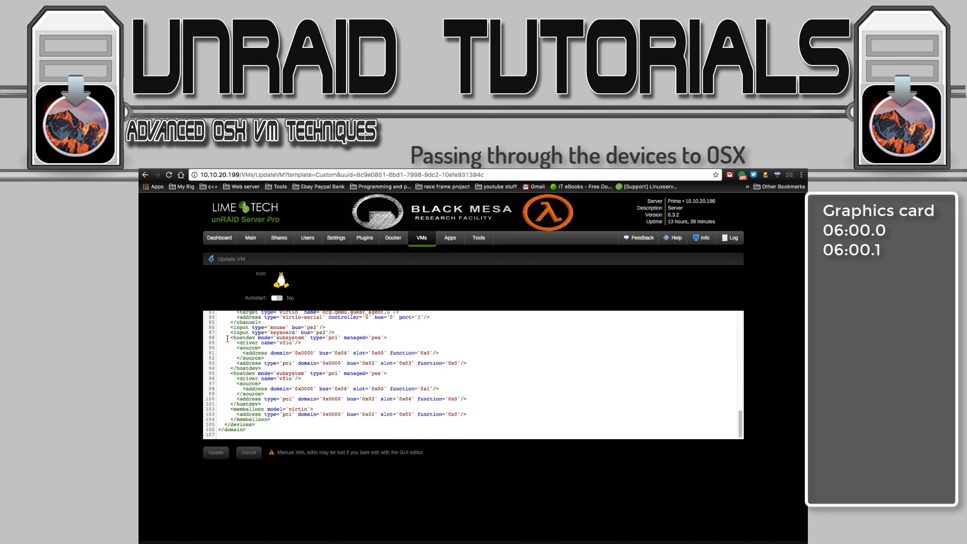
pyautogui.moveTo(227, 338); pyautogui.dragTo(261, 404)
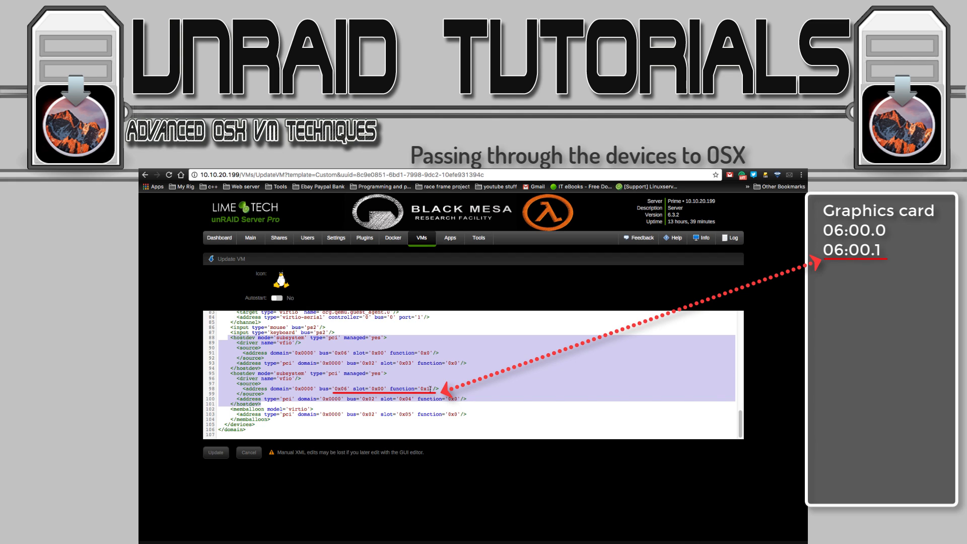
pyautogui.rightClick(257, 398)
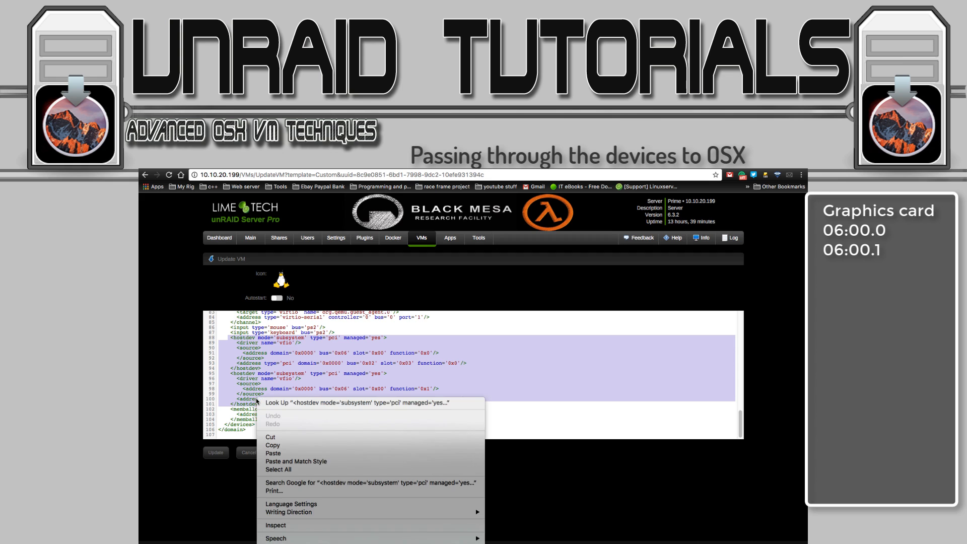
pyautogui.click(274, 446)
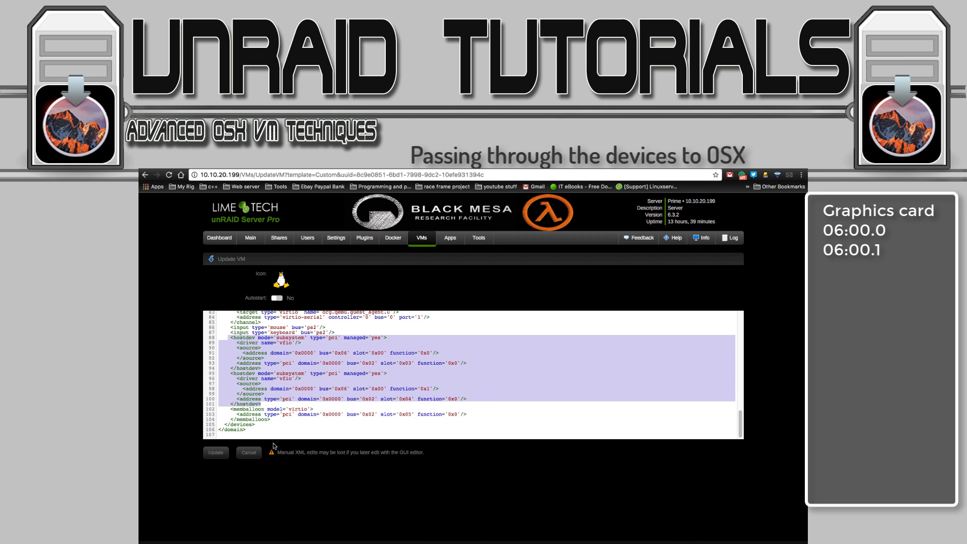
pyautogui.click(250, 453)
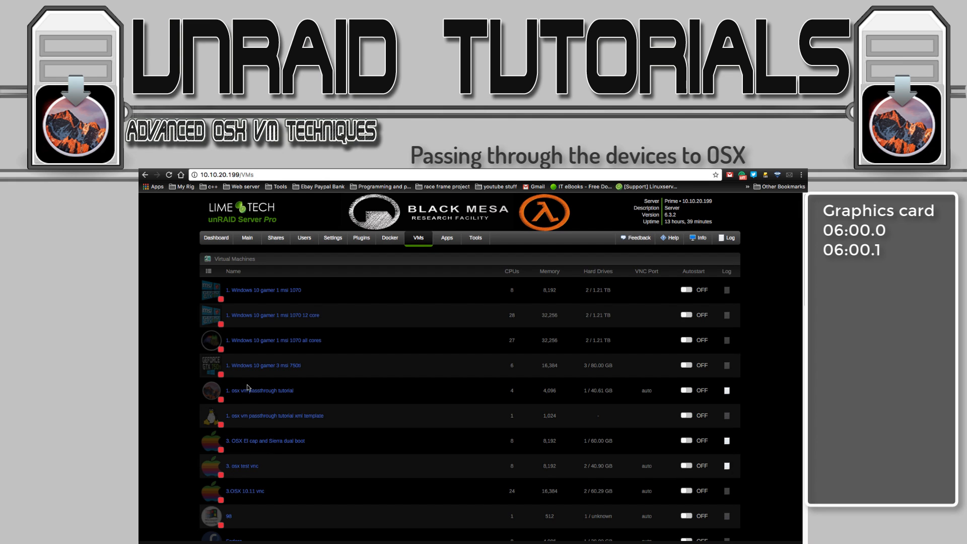
# Replace the VNC graphics and video sections in the "1. osx vm passthrough tutorial" VM's XML with the copied hostdev blocks.
pyautogui.click(213, 392)
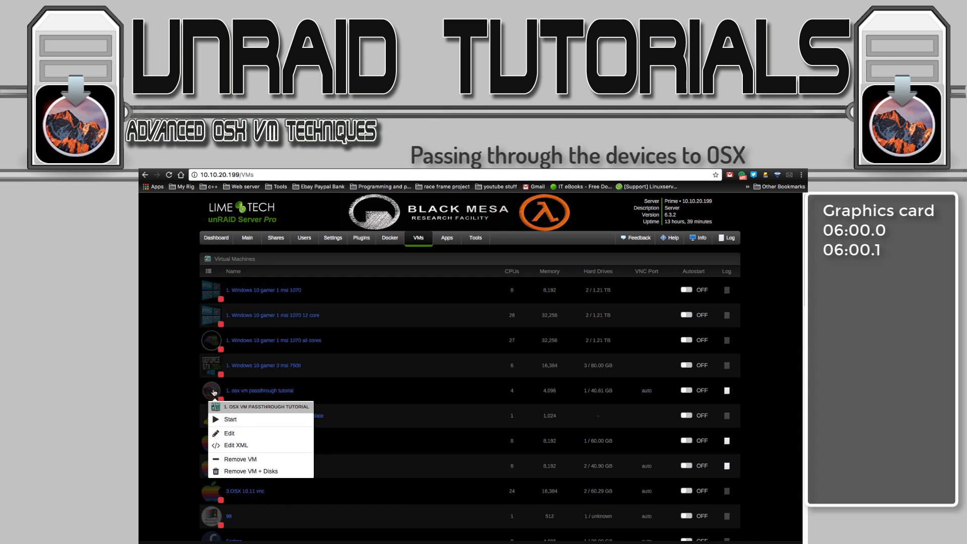
pyautogui.click(234, 446)
pyautogui.scroll(-20, 332, 378)
pyautogui.scroll(2, 332, 378)
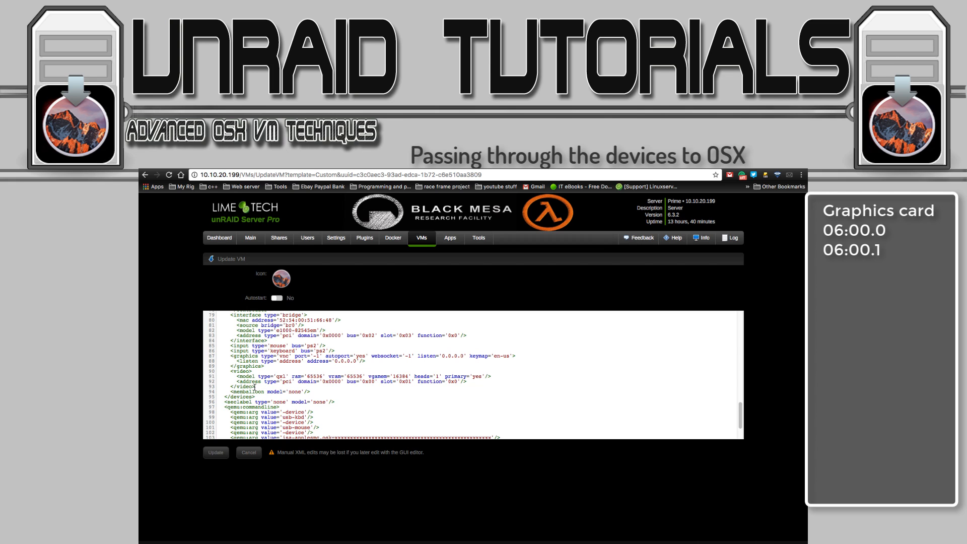
pyautogui.moveTo(254, 386); pyautogui.dragTo(224, 356)
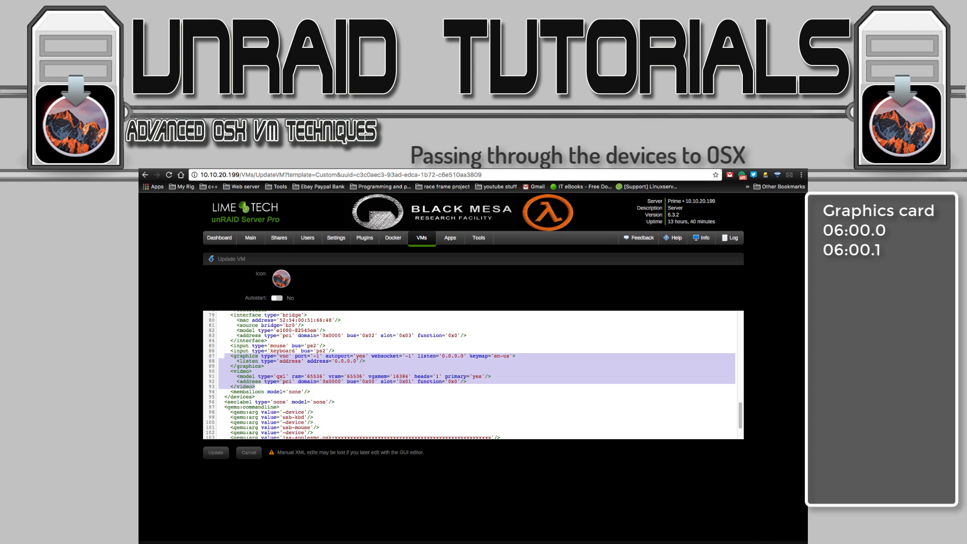
pyautogui.press('BackSpace')
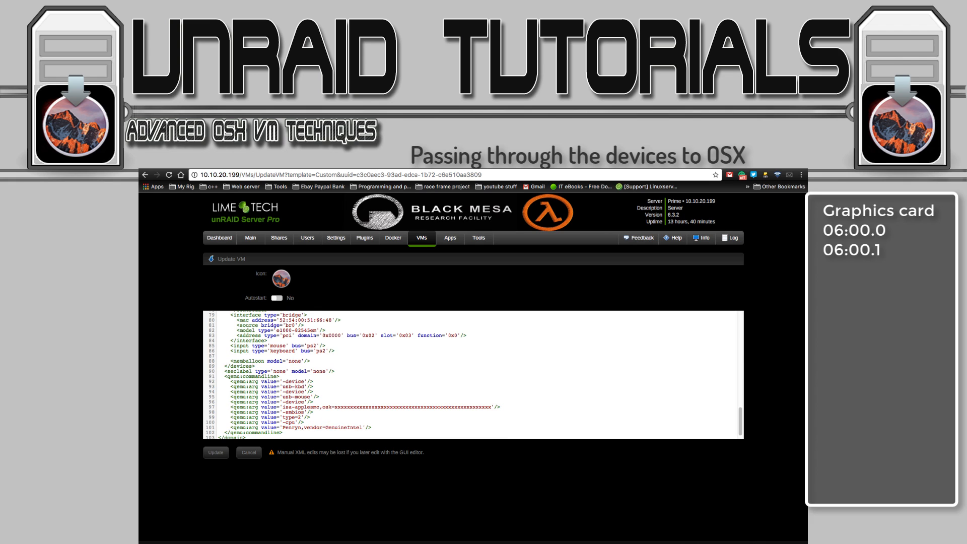
pyautogui.hotkey('ctrl', 'v')
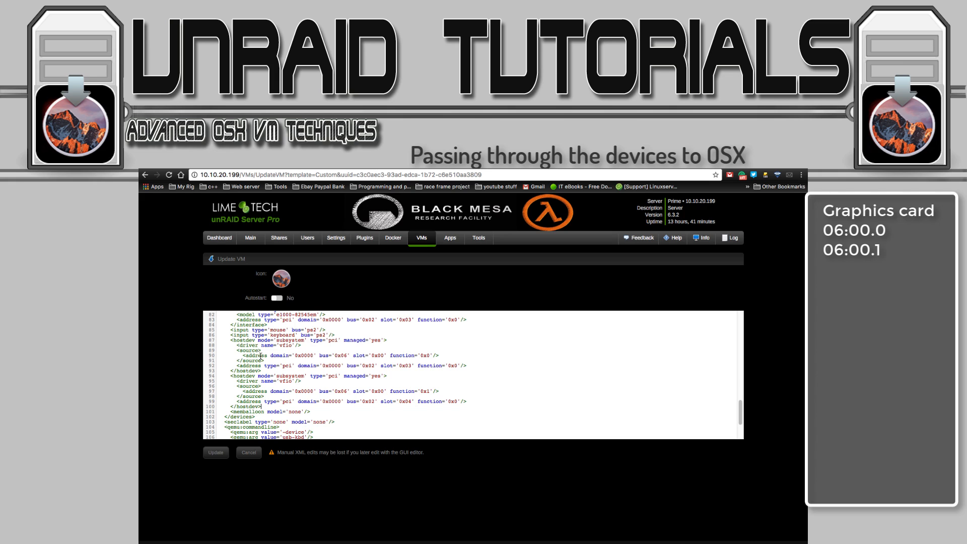
# Delete the address line below </source> in both pasted hostdev blocks for the graphics card and its audio, and update the VM.
pyautogui.moveTo(231, 340); pyautogui.dragTo(262, 370)
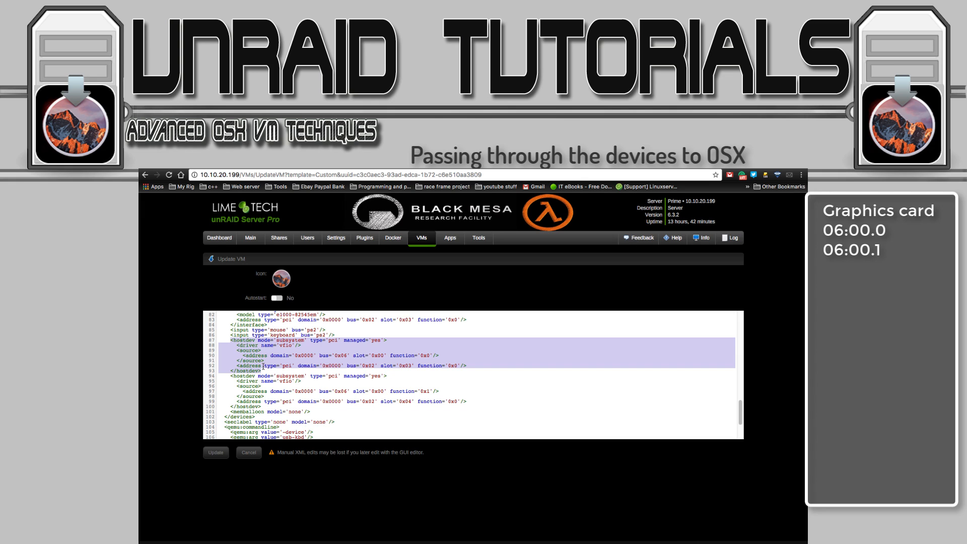
pyautogui.click(263, 366)
pyautogui.moveTo(237, 365); pyautogui.dragTo(467, 366)
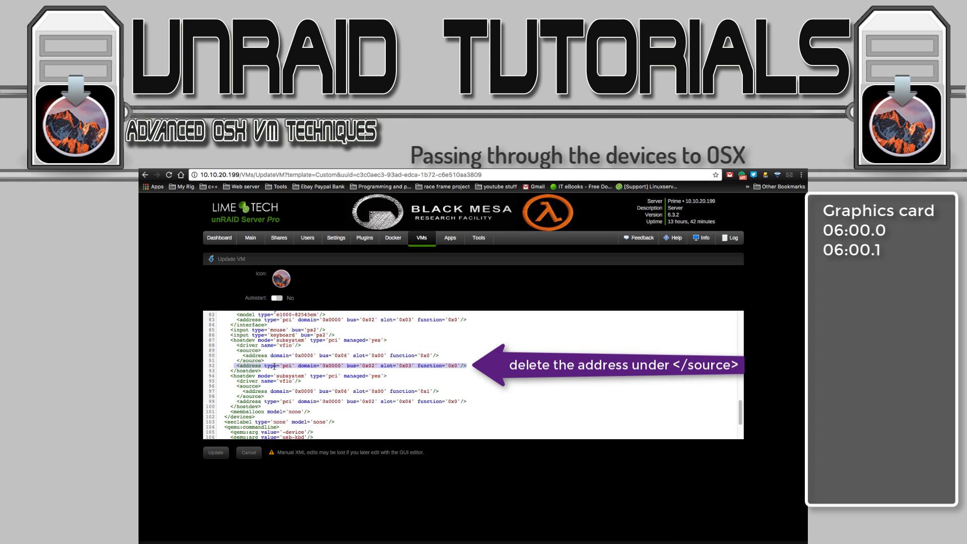
pyautogui.press('BackSpace')
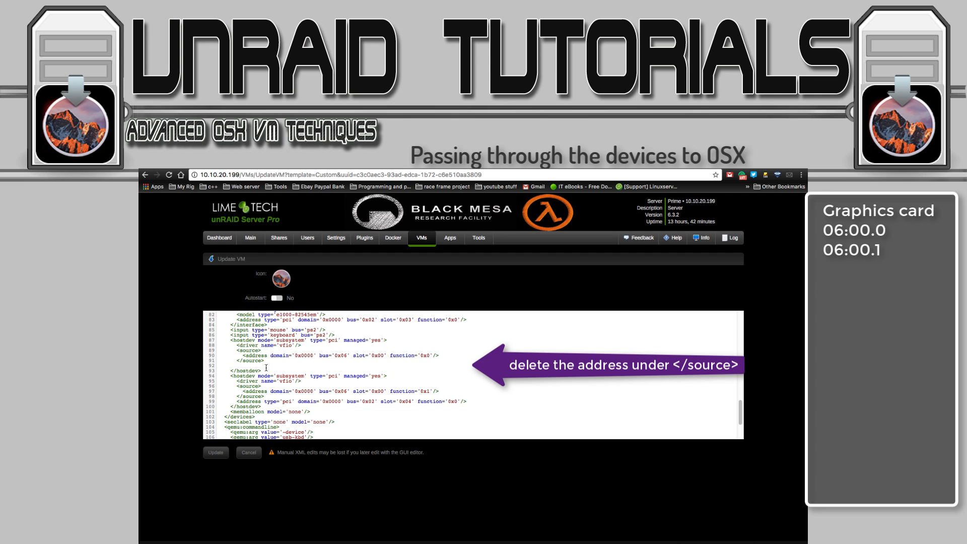
pyautogui.scroll(-2, 253, 372)
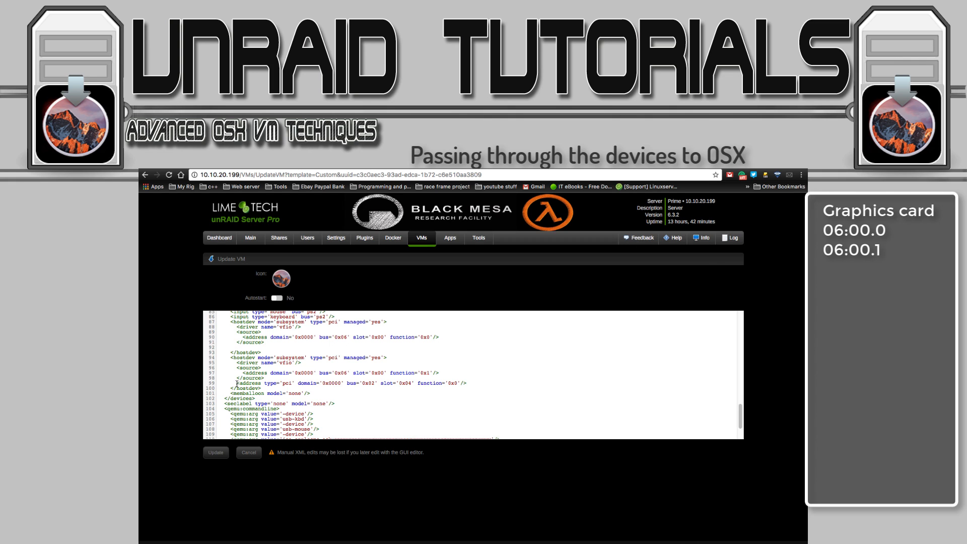
pyautogui.moveTo(237, 383); pyautogui.dragTo(471, 385)
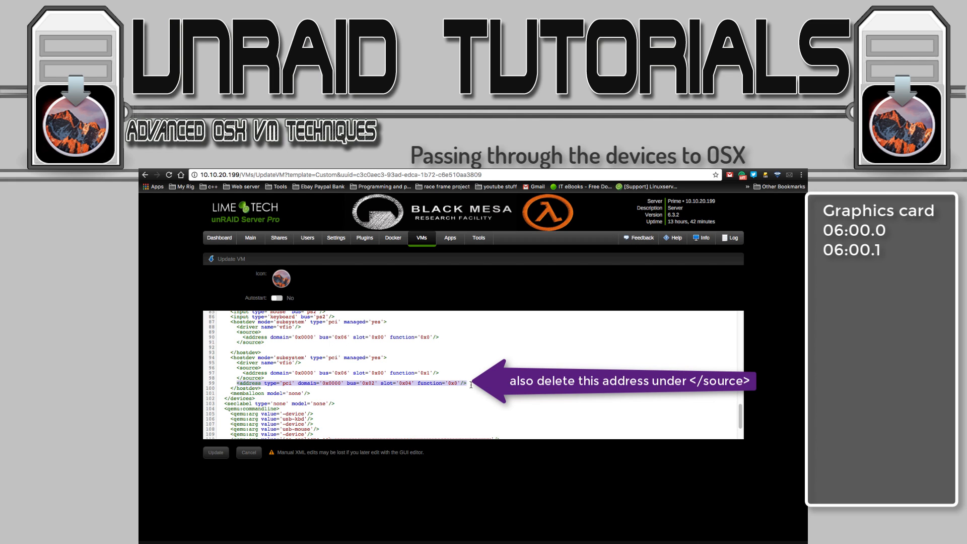
pyautogui.press('BackSpace')
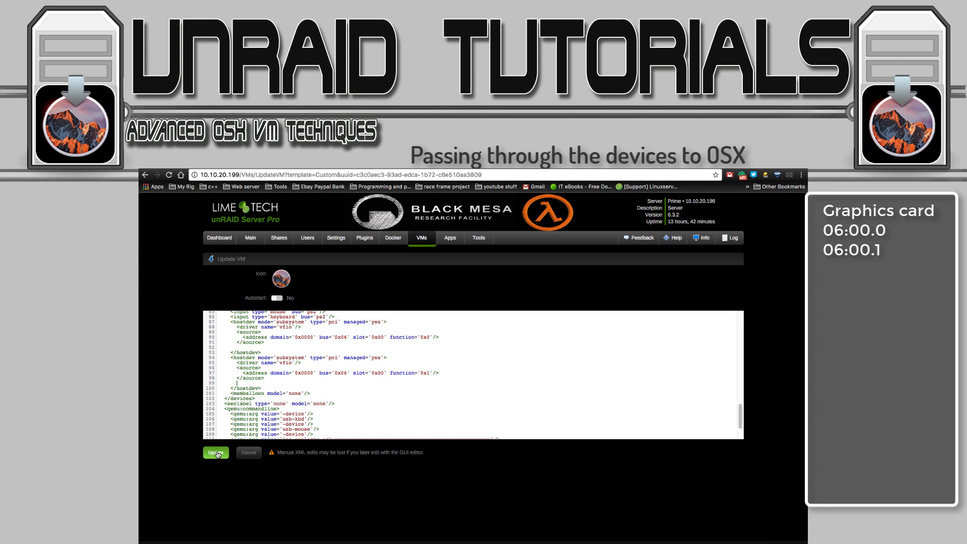
pyautogui.click(216, 453)
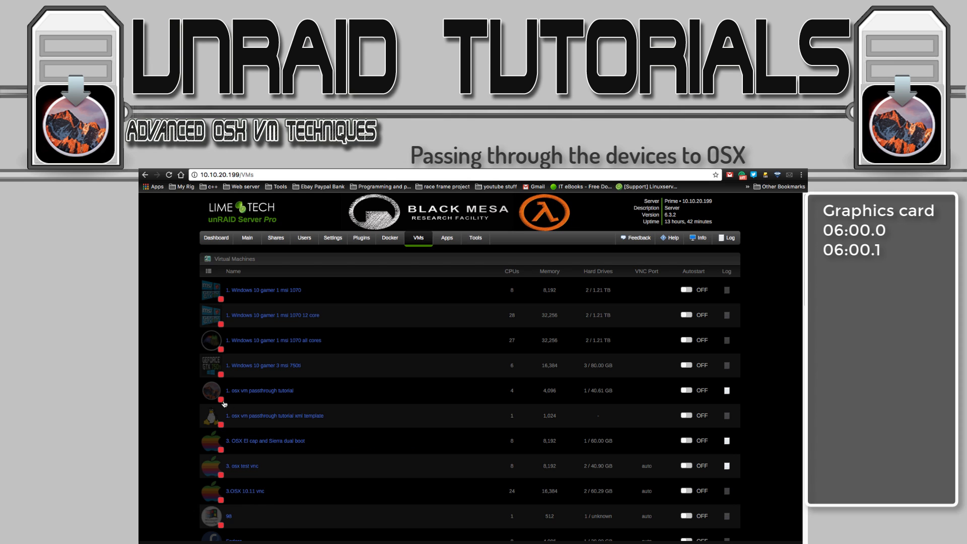
# Examine the addresses in the two hostdev blocks in the "1. osx vm passthrough tutorial" VM's XML, and leave without saving.
pyautogui.click(216, 392)
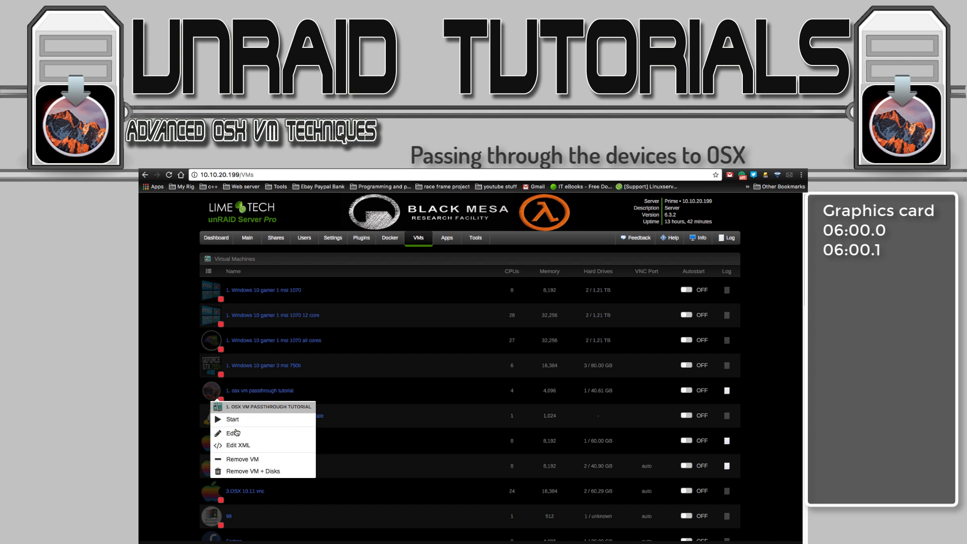
pyautogui.click(235, 443)
pyautogui.scroll(-9, 240, 364)
pyautogui.moveTo(237, 366); pyautogui.dragTo(293, 366)
pyautogui.click(294, 369)
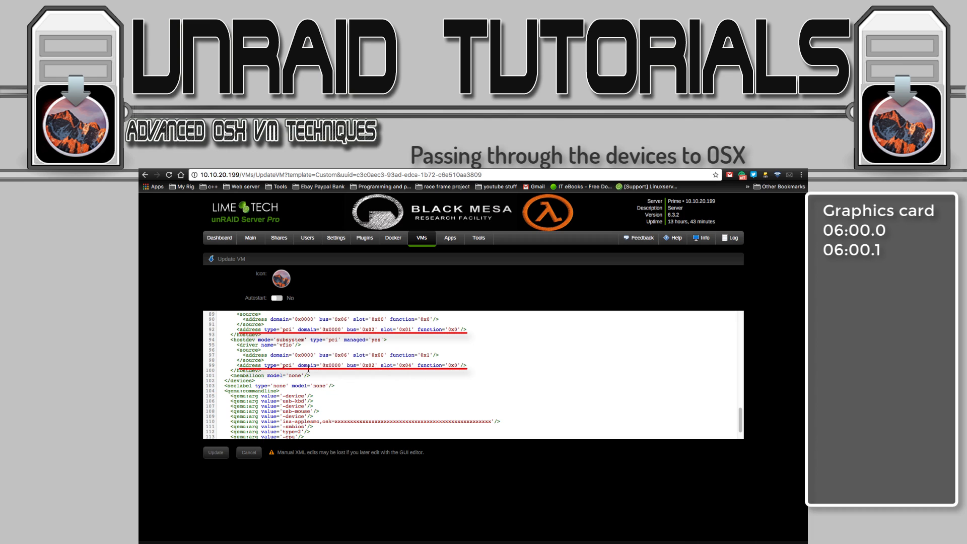
pyautogui.click(247, 452)
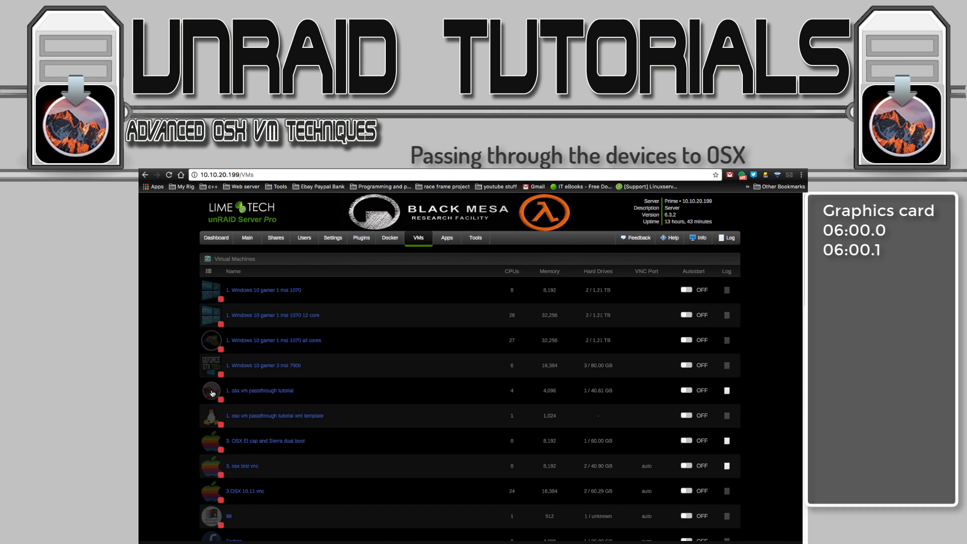
# Check the graphics card and sound card assigned in the "1. osx vm passthrough tutorial" VM's settings form, leaving it unchanged.
pyautogui.click(211, 391)
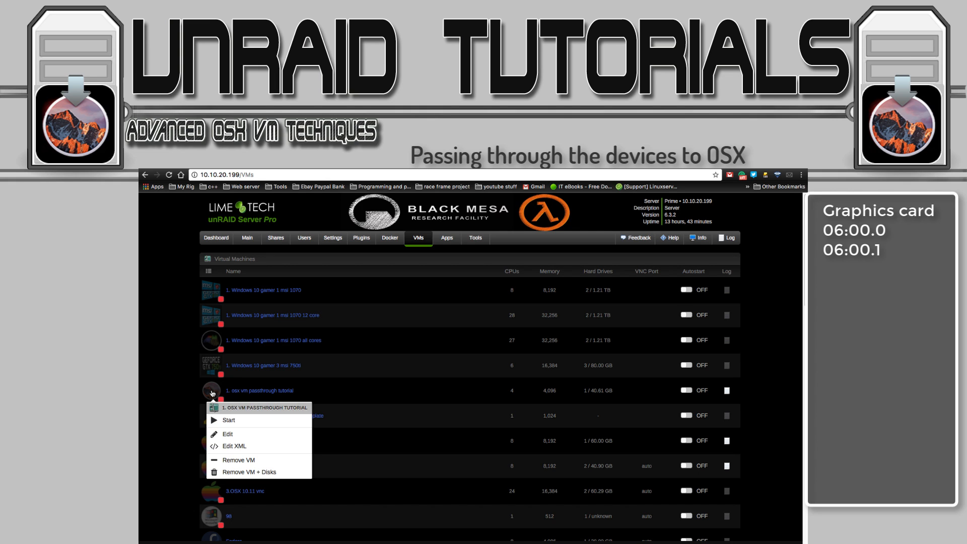
pyautogui.click(226, 435)
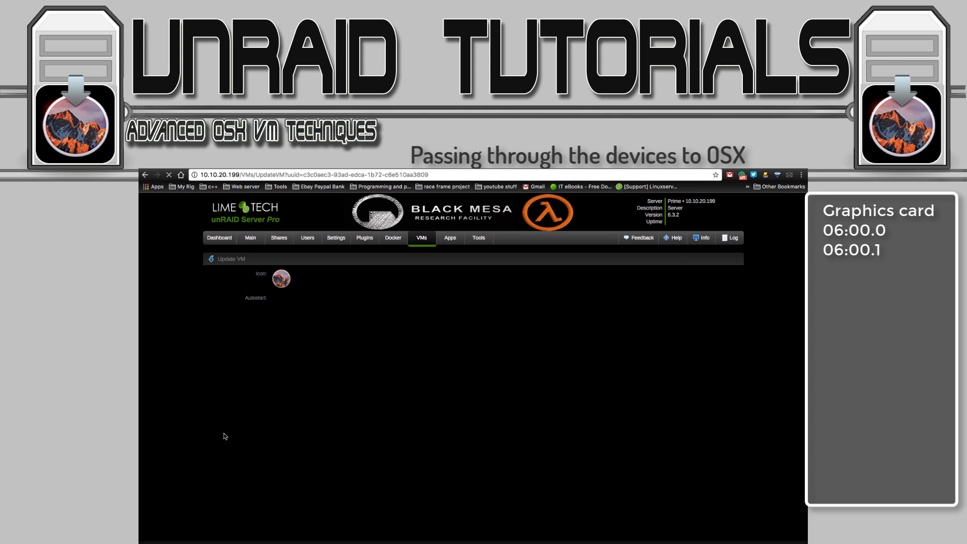
pyautogui.scroll(-6, 336, 398)
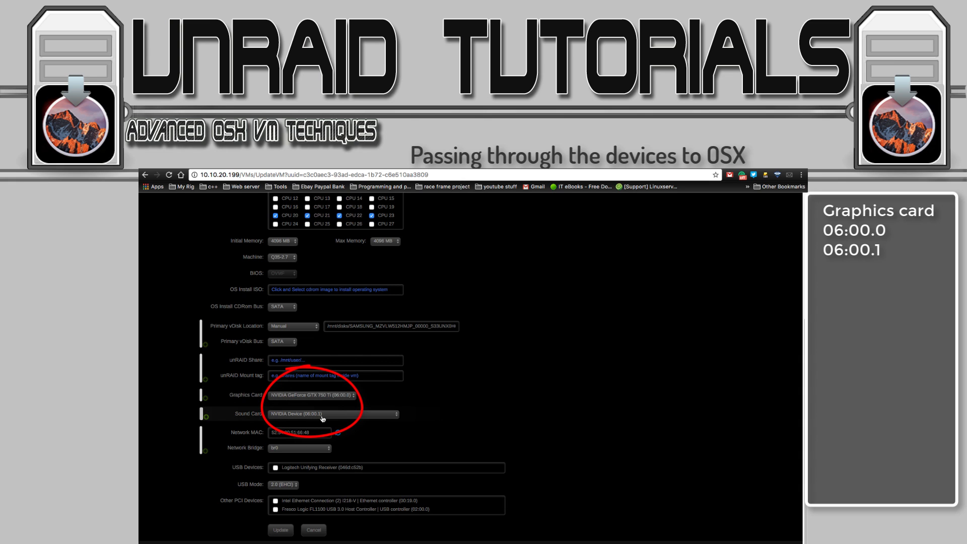
pyautogui.click(280, 532)
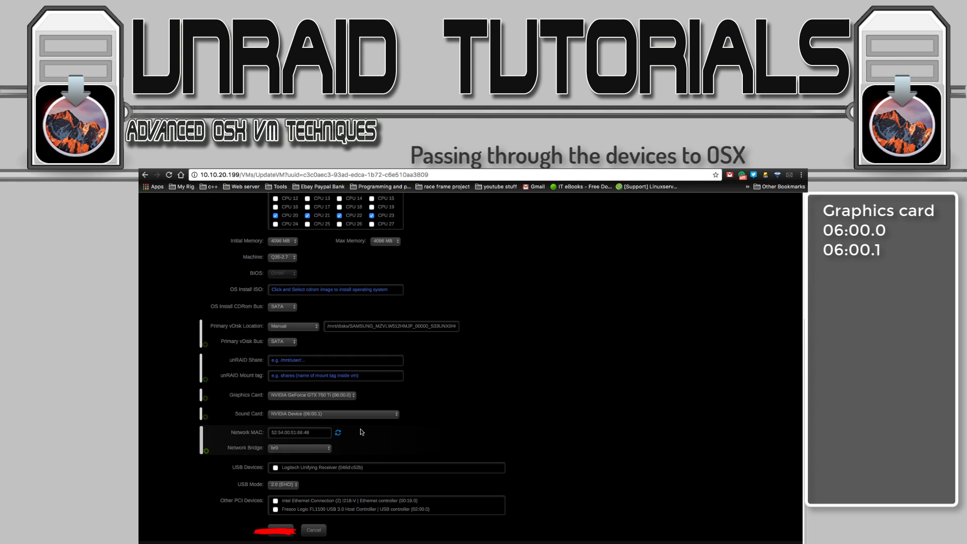
pyautogui.click(319, 531)
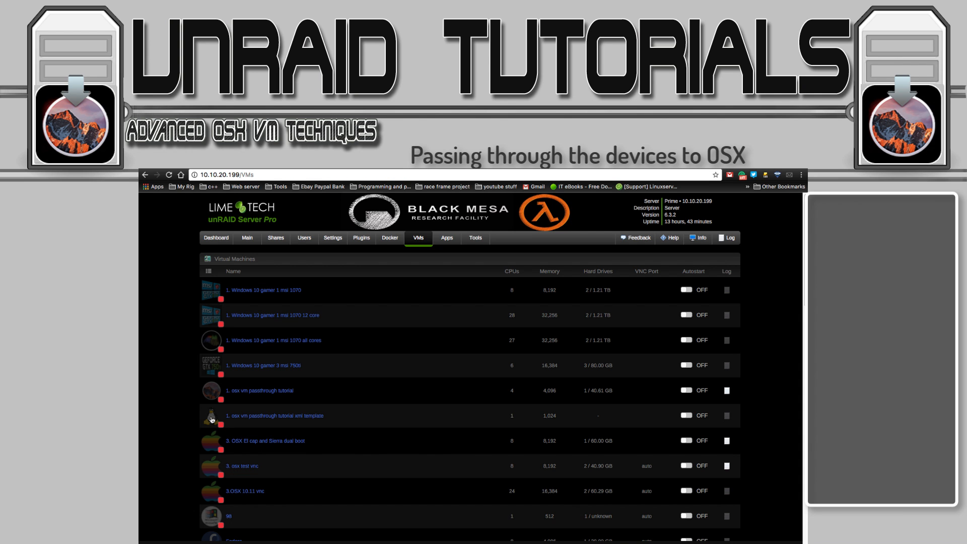
# Assign the Fresco Logic FL1100 USB 3.0 Host Controller (02:00.0) to the template VM and update it.
pyautogui.click(212, 419)
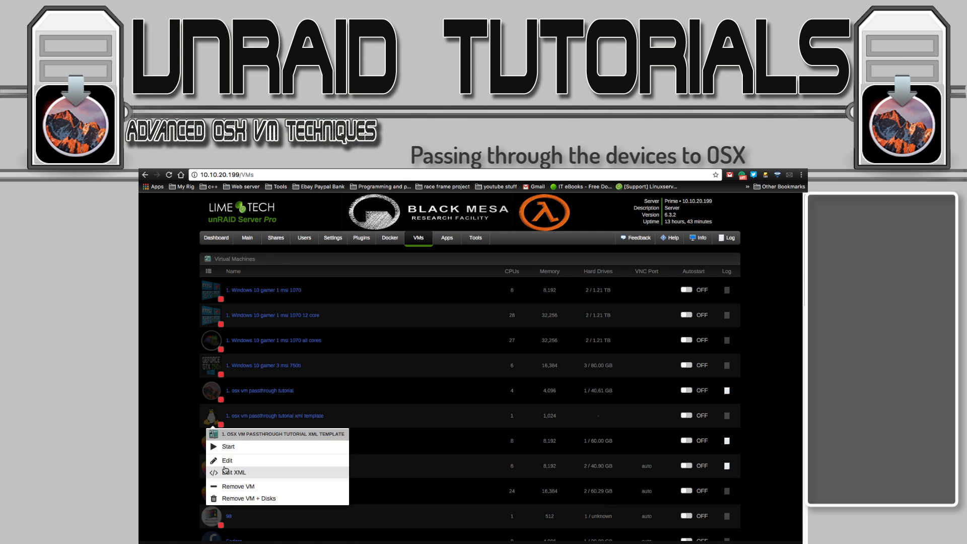
pyautogui.click(226, 460)
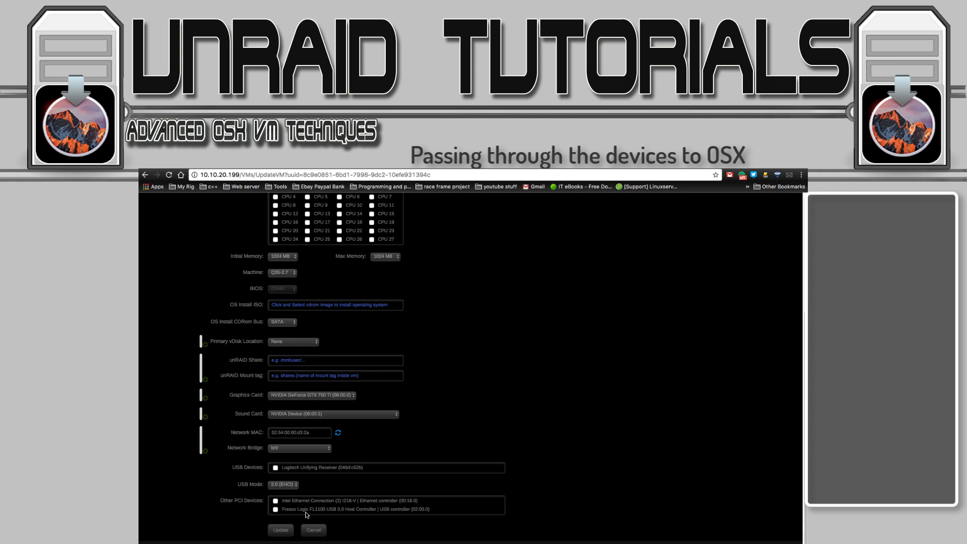
pyautogui.click(276, 509)
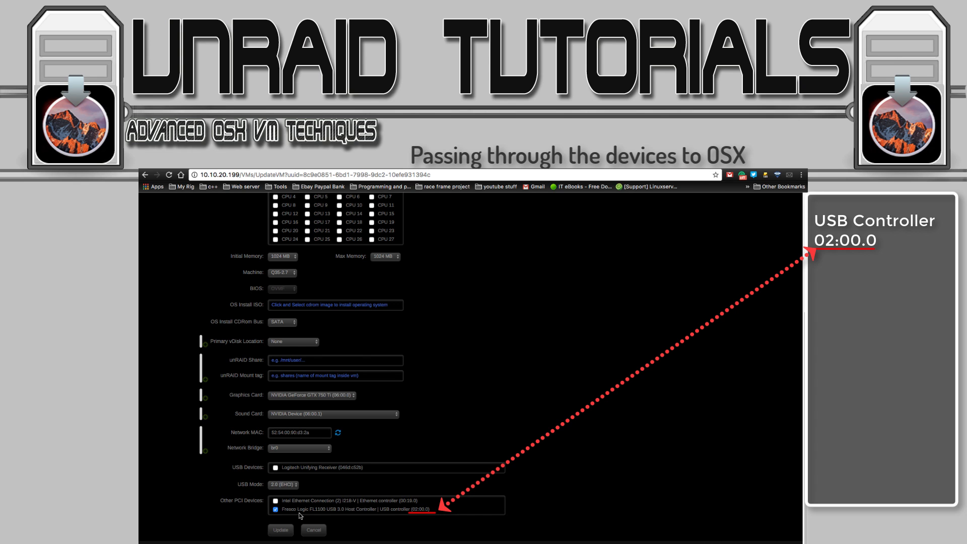
pyautogui.click(282, 531)
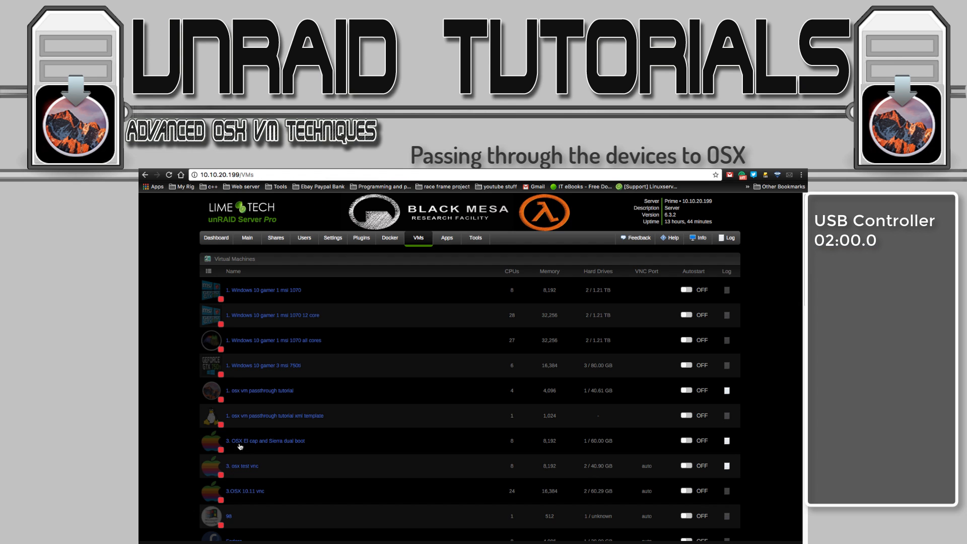
# Copy the USB controller's hostdev block (bus 0x02) from the template VM's XML, and leave without saving.
pyautogui.click(212, 419)
pyautogui.click(236, 473)
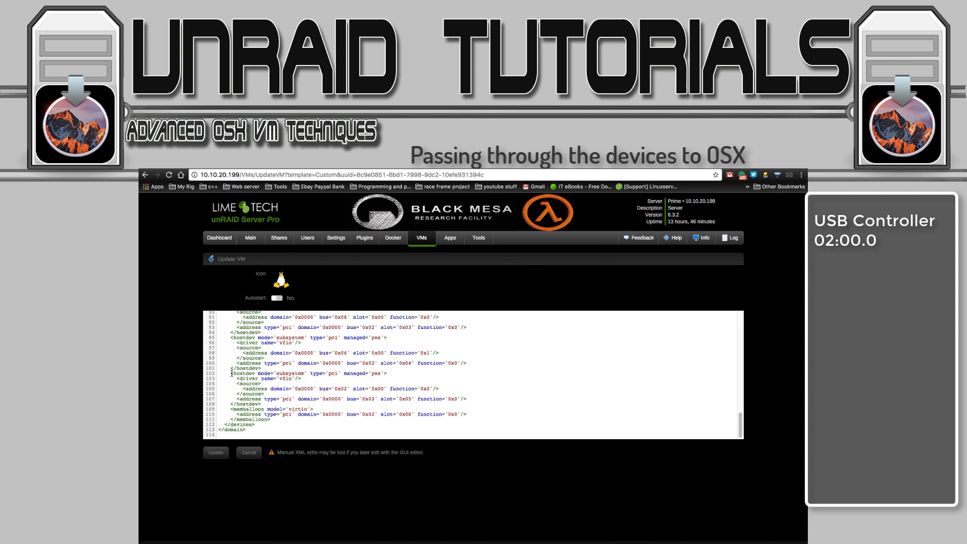
pyautogui.moveTo(230, 373); pyautogui.dragTo(221, 404)
pyautogui.hotkey('ctrl', 'c')
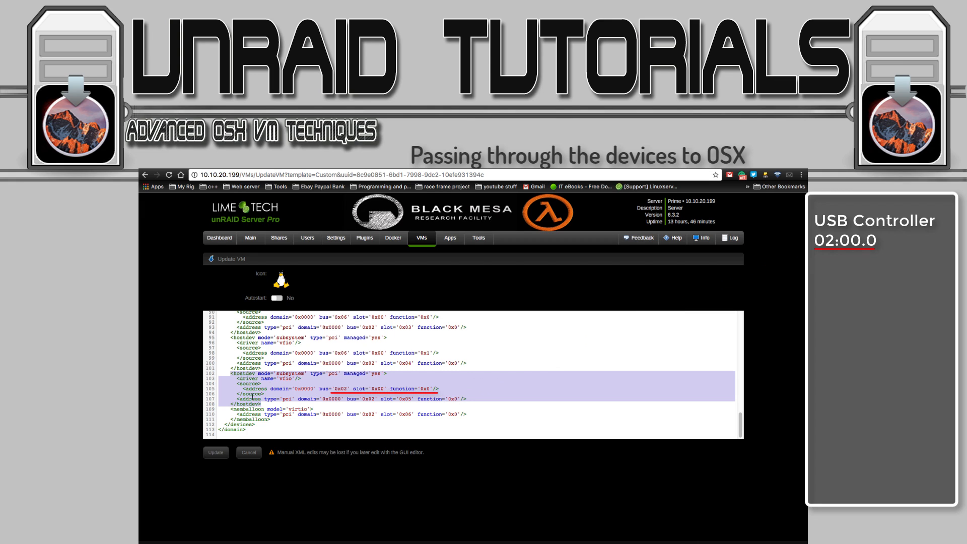
pyautogui.click(248, 454)
# Paste the copied USB controller block below the last hostdev block in the "1. osx vm passthrough tutorial" VM's XML.
pyautogui.click(211, 395)
pyautogui.click(233, 445)
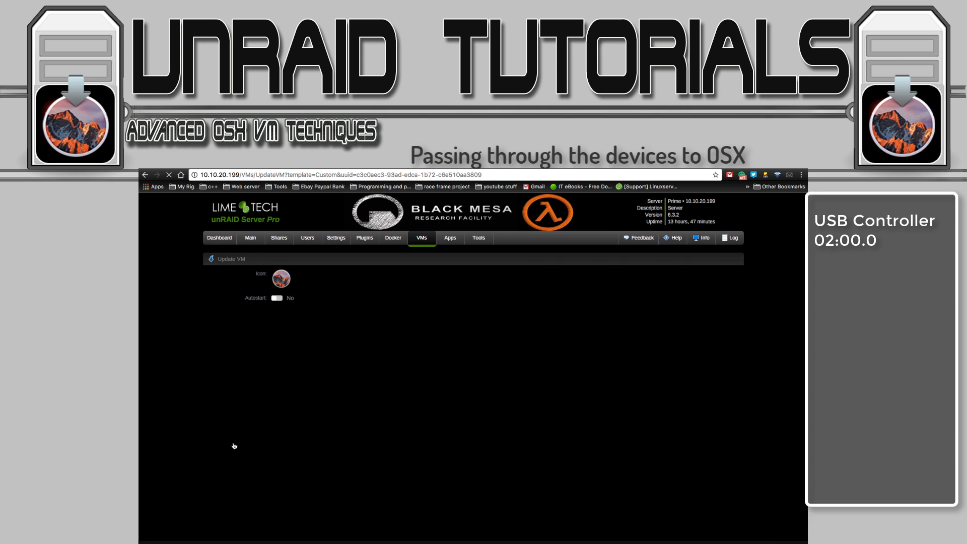
pyautogui.scroll(-15, 311, 387)
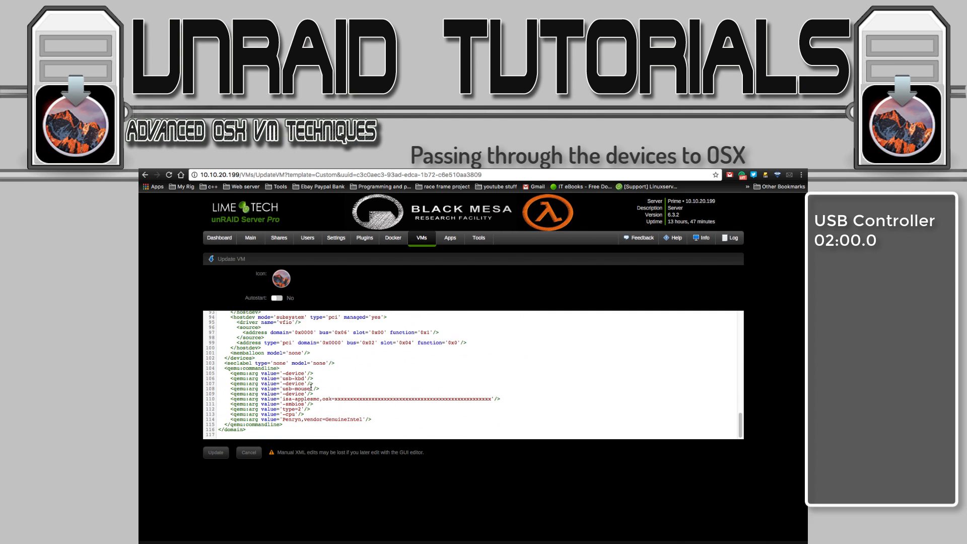
pyautogui.scroll(2, 311, 386)
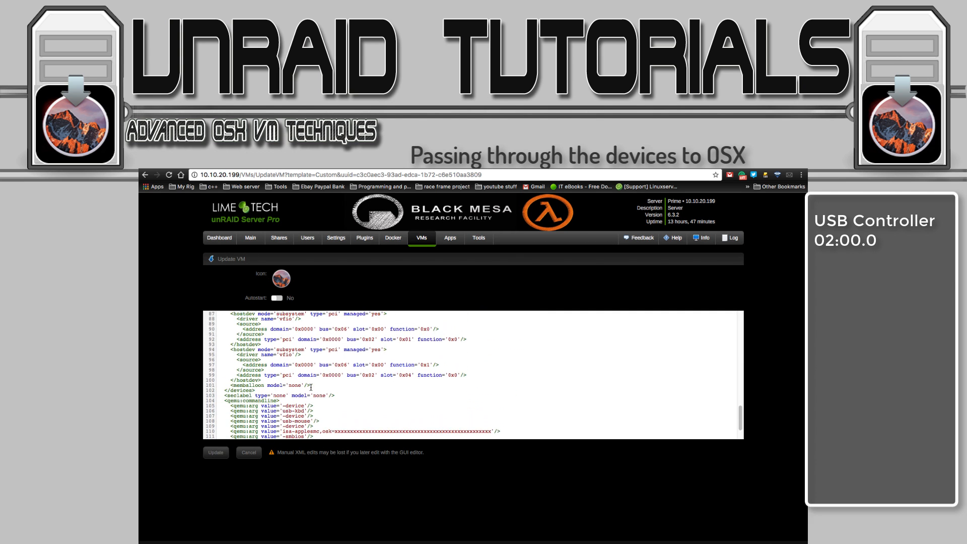
pyautogui.click(263, 380)
pyautogui.press('Return')
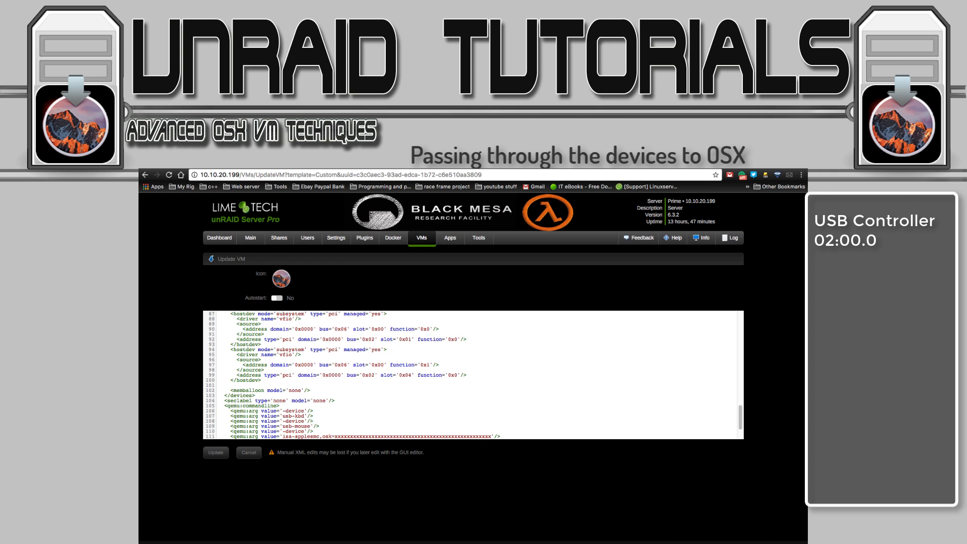
pyautogui.hotkey('ctrl', 'v')
# Delete the address line below </source> in the pasted USB controller block and update the VM.
pyautogui.scroll(-2, 247, 400)
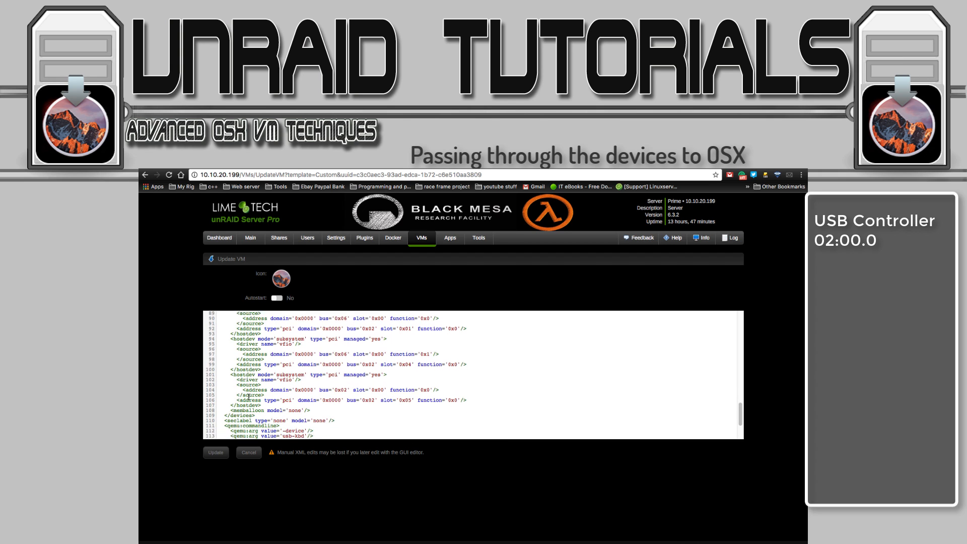
pyautogui.moveTo(236, 390); pyautogui.dragTo(470, 392)
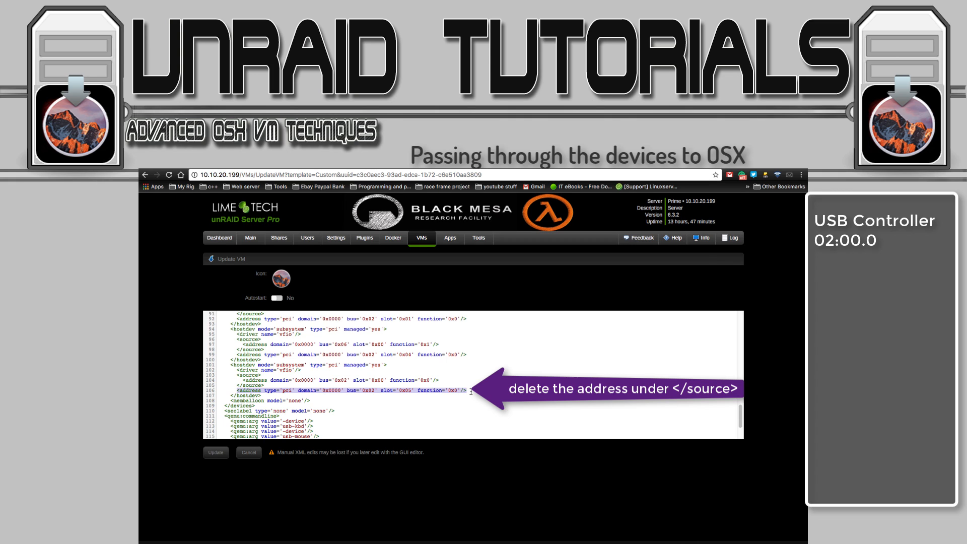
pyautogui.press('BackSpace')
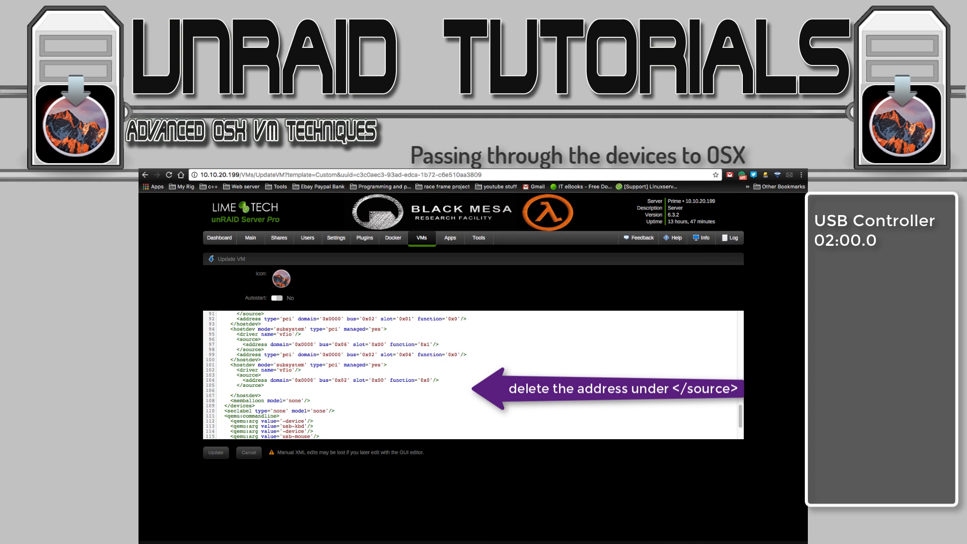
pyautogui.click(220, 453)
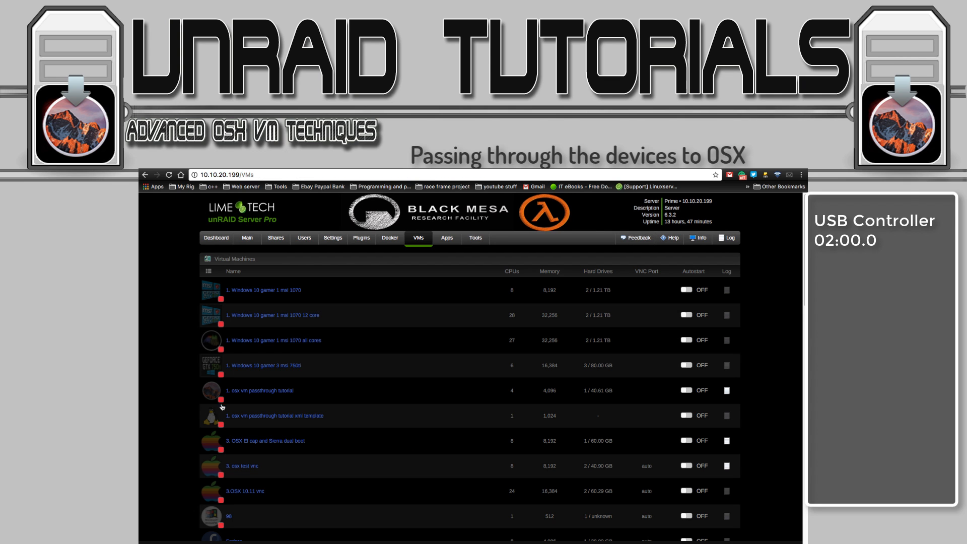
# Check the PCI devices assigned in the "1. osx vm passthrough tutorial" VM's settings form, leaving it unchanged.
pyautogui.click(213, 393)
pyautogui.click(234, 432)
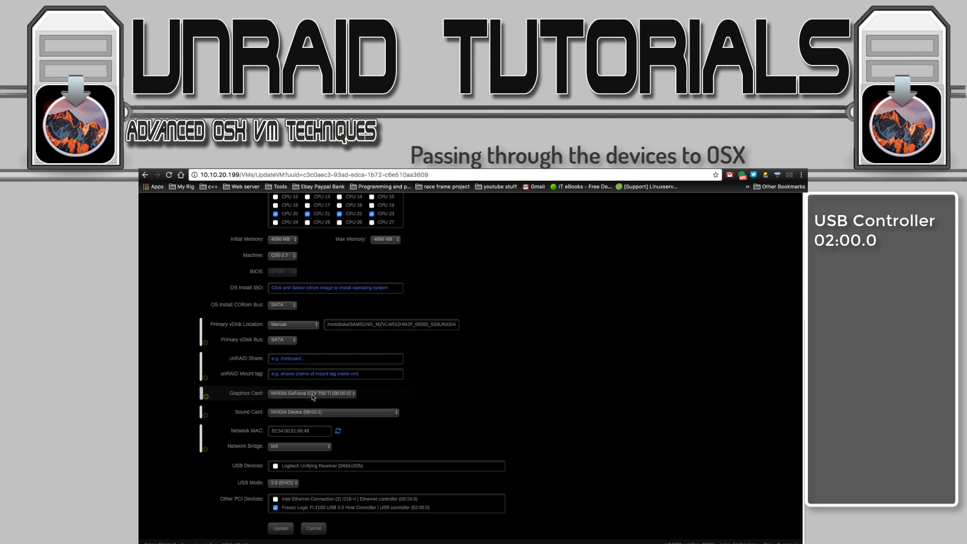
pyautogui.click(314, 531)
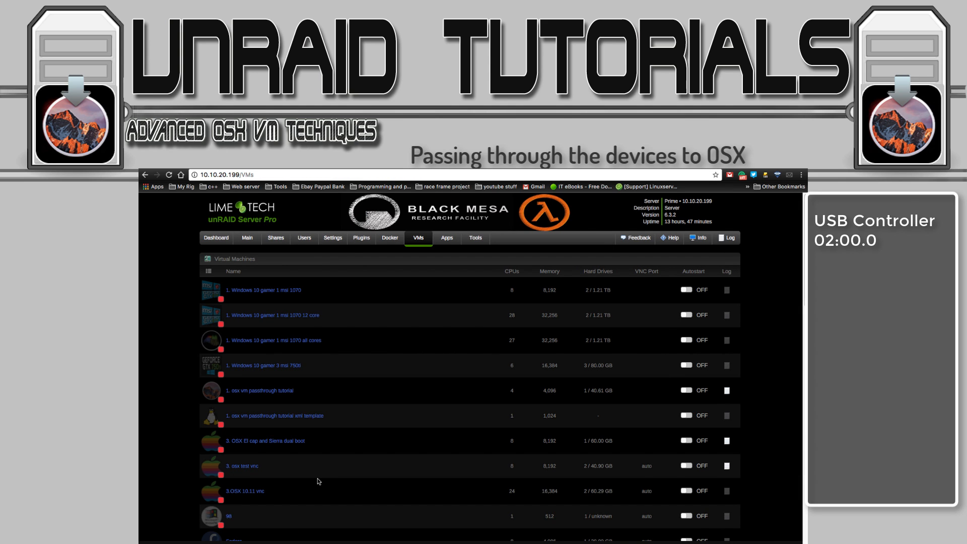
# Assign the Logitech Unifying Receiver (046d:c52b) USB device to the template VM and update it.
pyautogui.click(212, 418)
pyautogui.click(226, 459)
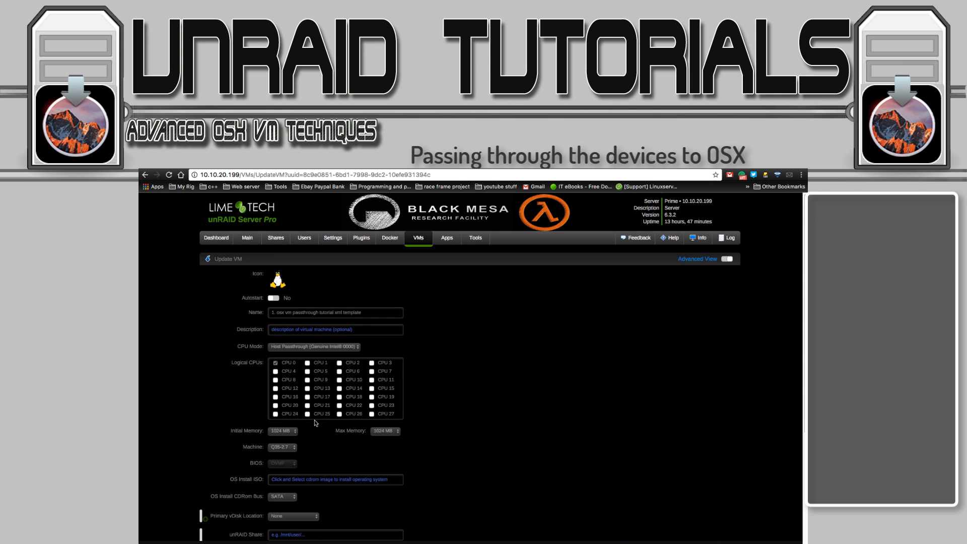
pyautogui.scroll(-3, 314, 419)
pyautogui.scroll(-2, 314, 422)
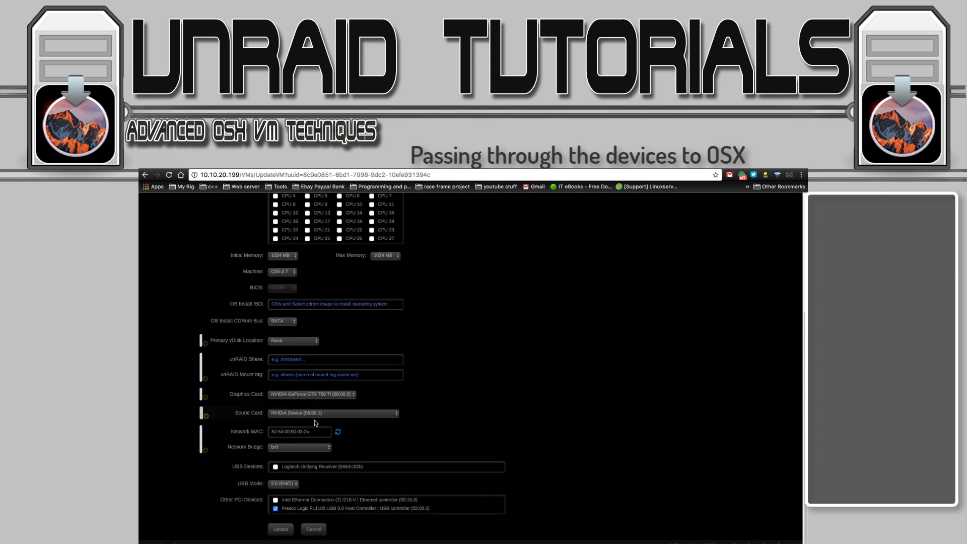
pyautogui.click(276, 468)
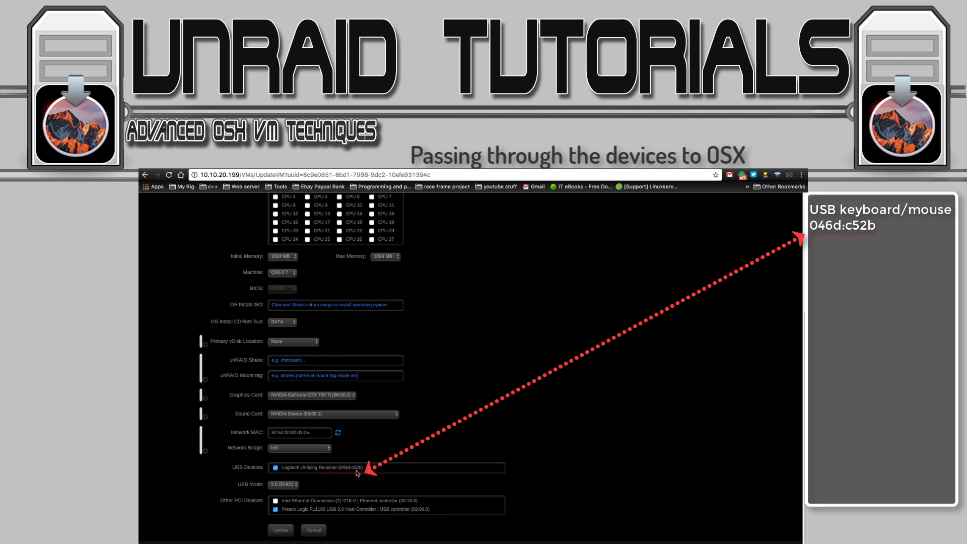
pyautogui.click(284, 530)
# Copy the USB hostdev block for the Logitech receiver (vendor 0x046d, product 0xc52b) from the template VM's XML and leave without updating.
pyautogui.click(212, 423)
pyautogui.click(227, 477)
pyautogui.scroll(-10, 309, 370)
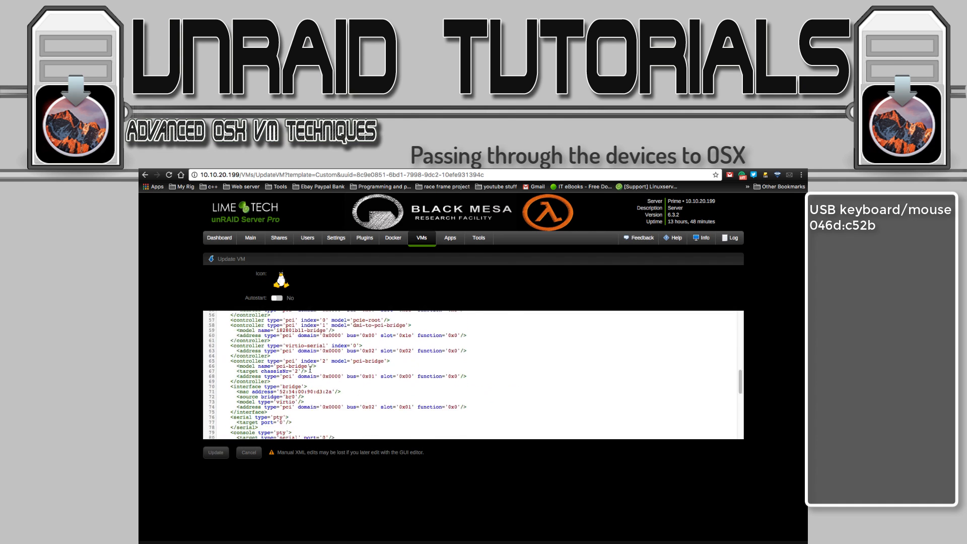
pyautogui.scroll(-5, 310, 370)
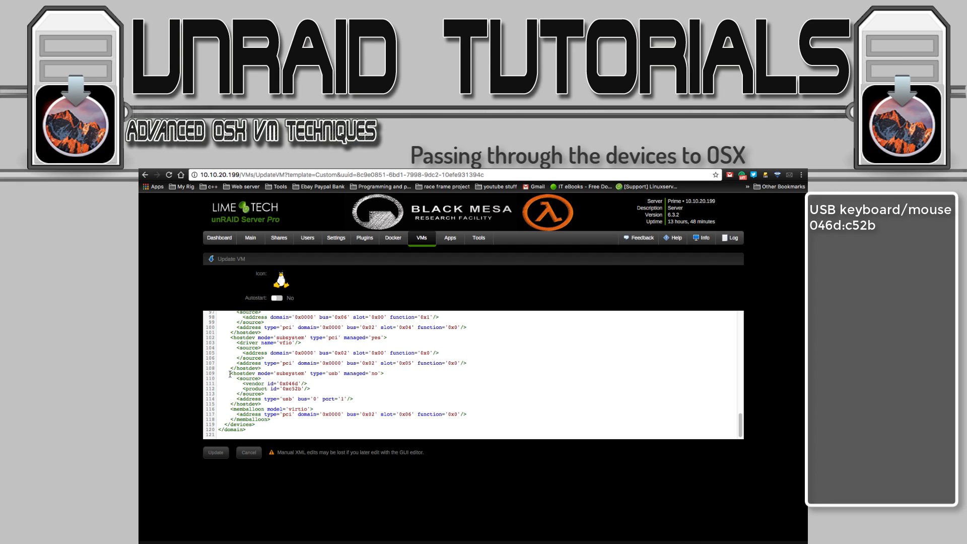
pyautogui.moveTo(230, 374); pyautogui.dragTo(231, 406)
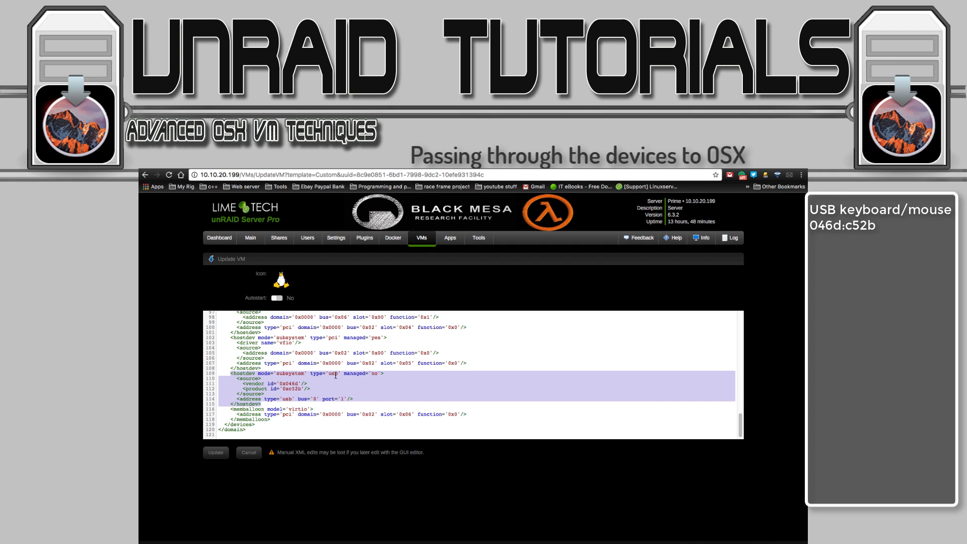
pyautogui.rightClick(253, 394)
pyautogui.click(263, 442)
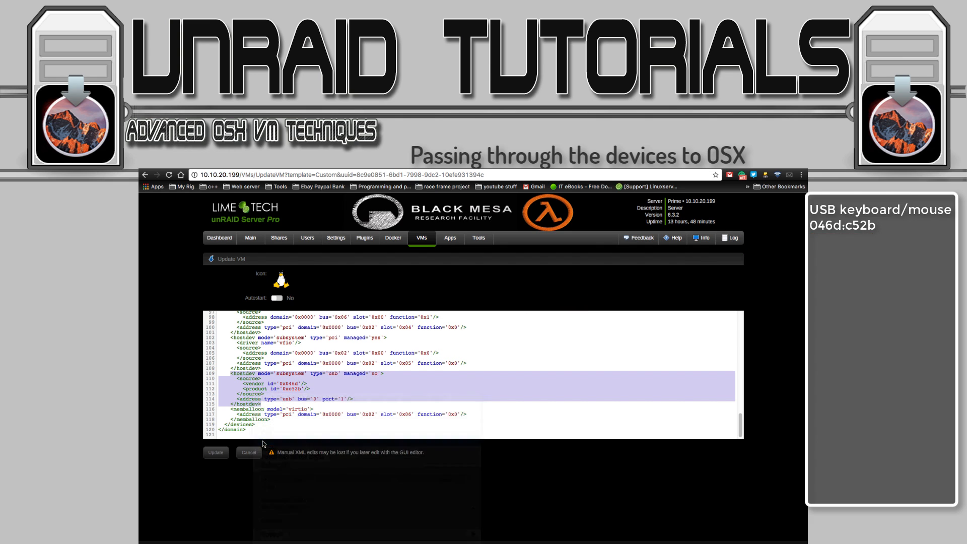
pyautogui.click(253, 454)
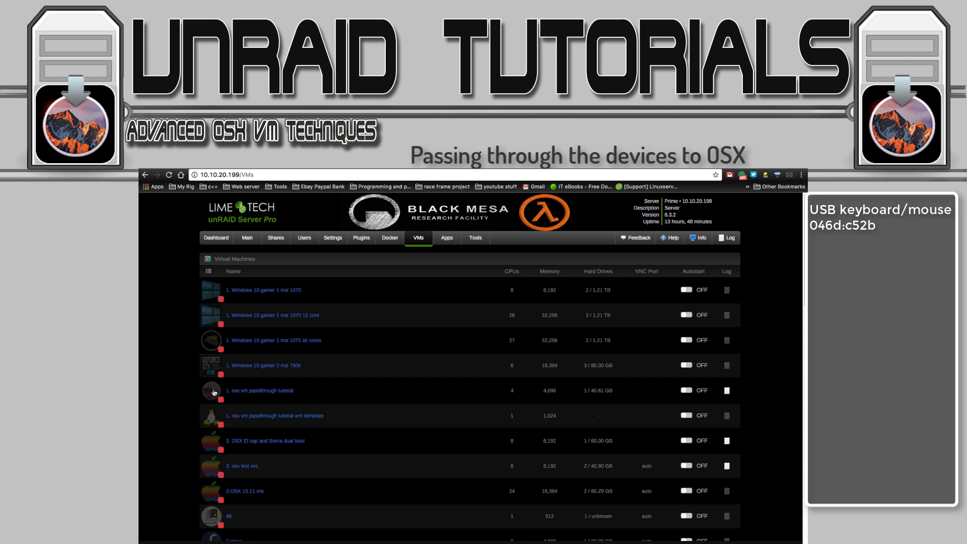
# Paste the copied USB receiver block below the last hostdev block in the "1. osx vm passthrough tutorial" VM's XML.
pyautogui.click(214, 393)
pyautogui.click(236, 449)
pyautogui.scroll(-15, 326, 381)
pyautogui.click(272, 348)
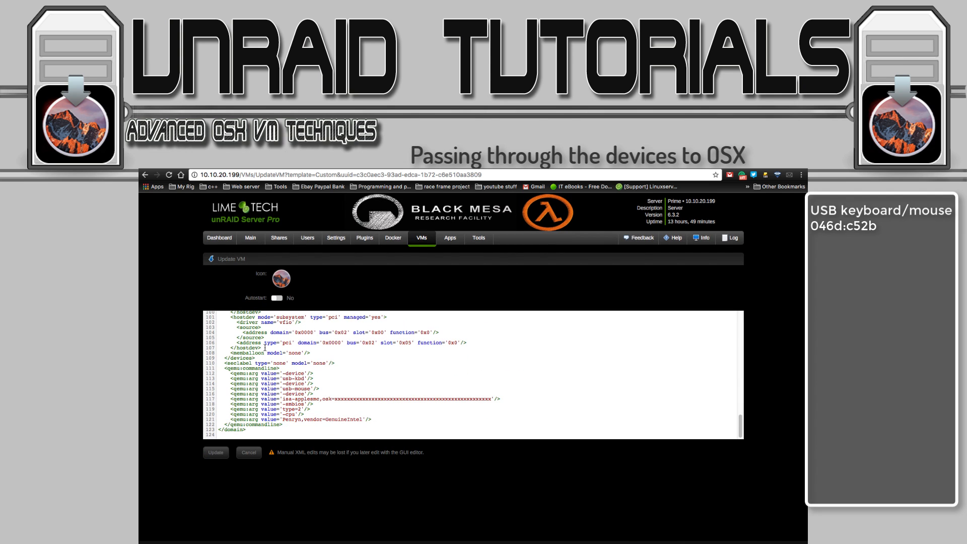
pyautogui.press('Return')
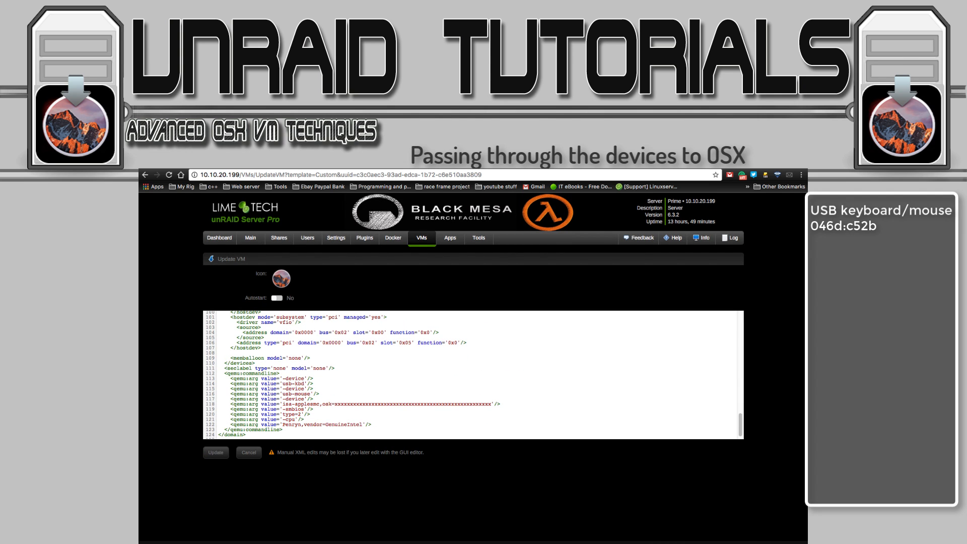
pyautogui.hotkey('ctrl', 'v')
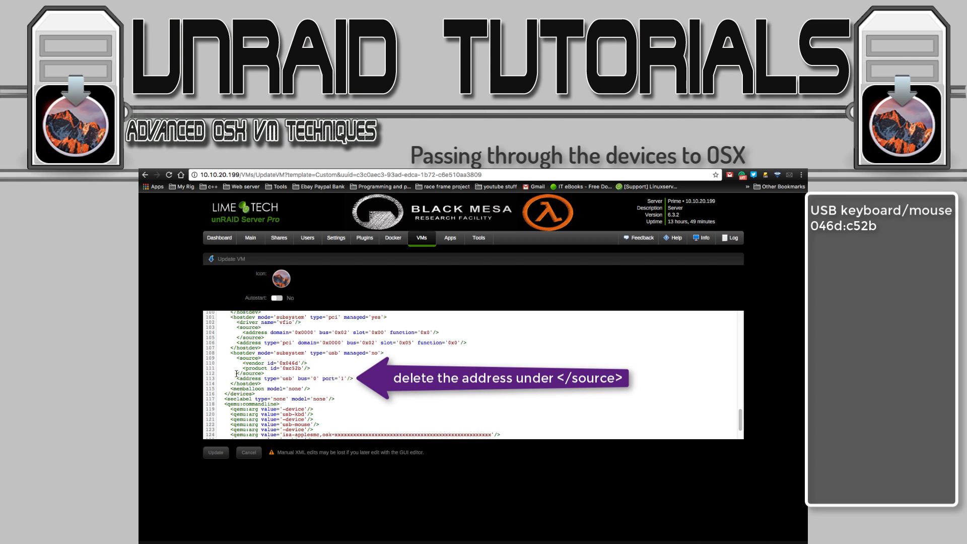
# Delete the address line below </source> in the pasted USB receiver block and update the VM.
pyautogui.moveTo(236, 378); pyautogui.dragTo(357, 381)
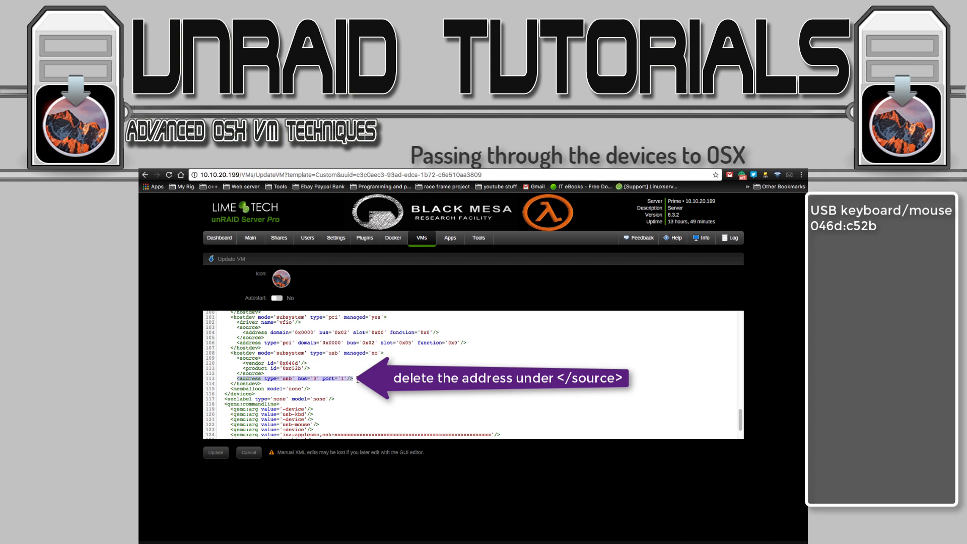
pyautogui.press('BackSpace')
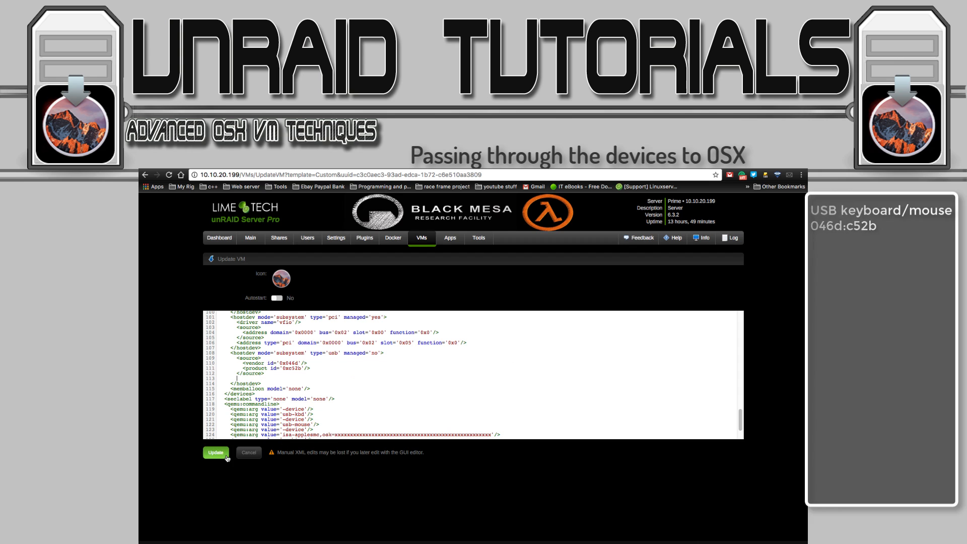
pyautogui.click(220, 454)
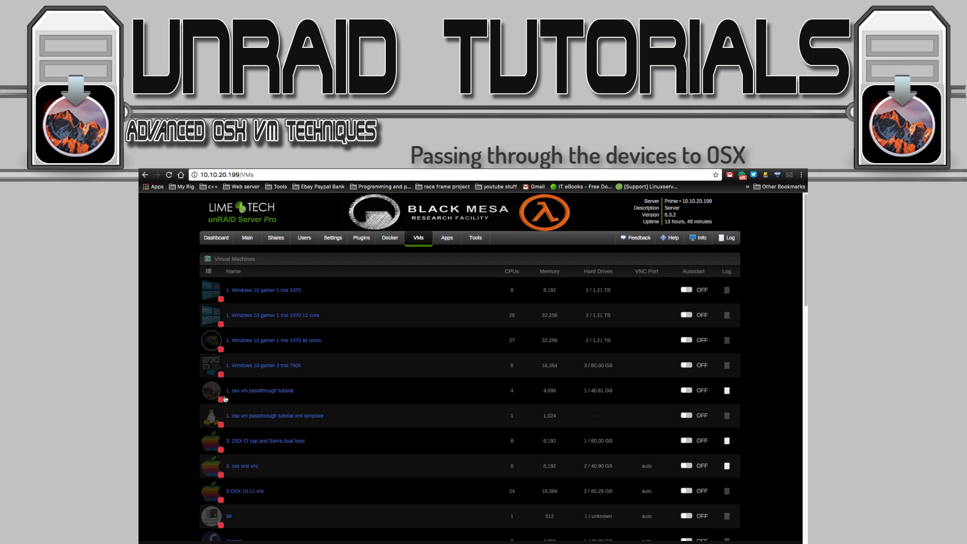
# Check the USB devices assigned in the "1. osx vm passthrough tutorial" VM's settings form, leaving it without updating.
pyautogui.click(212, 394)
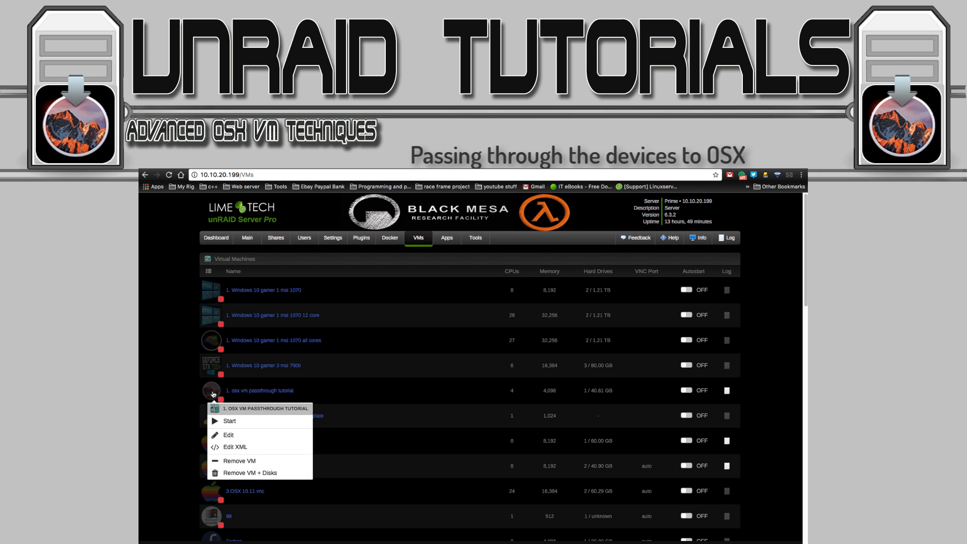
pyautogui.click(232, 433)
pyautogui.scroll(-2, 327, 372)
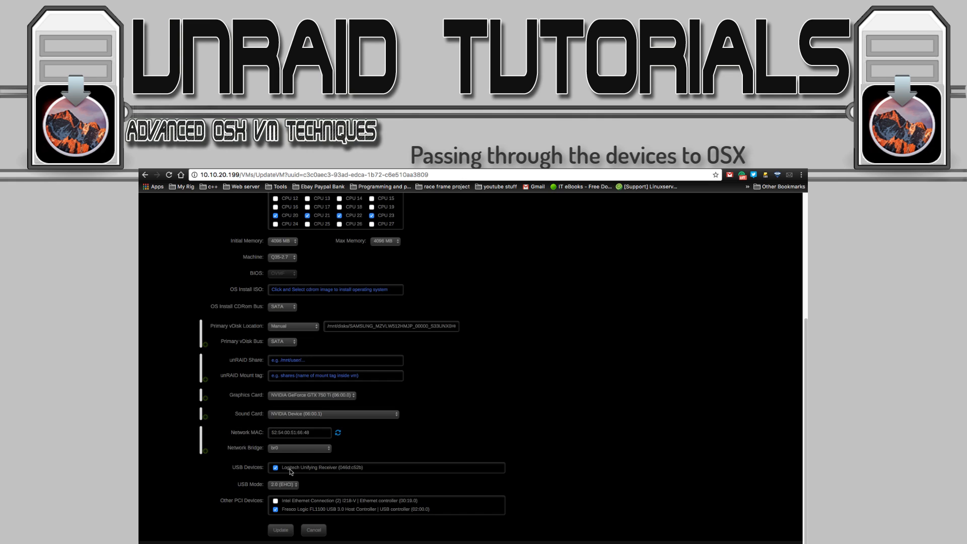
pyautogui.click(313, 531)
# Examine the isa-applesmc osk value in the qemu:commandline section of the "1. osx vm passthrough tutorial" VM's XML.
pyautogui.click(212, 391)
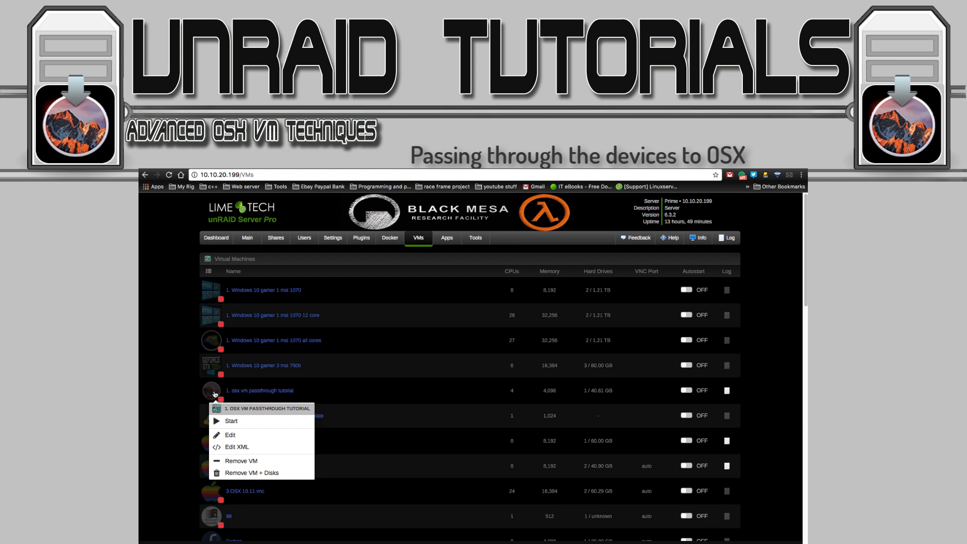
pyautogui.click(235, 446)
pyautogui.scroll(-15, 321, 375)
pyautogui.scroll(-5, 320, 374)
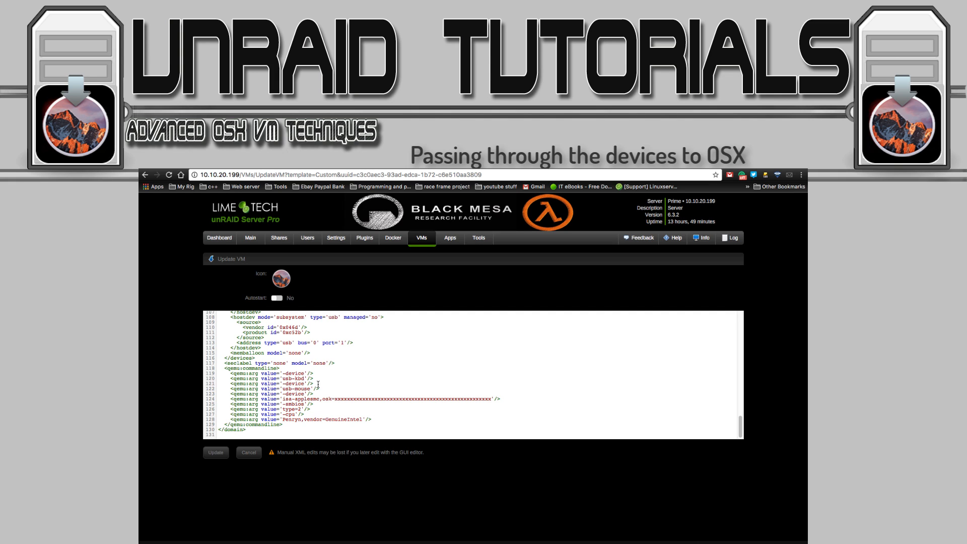
pyautogui.moveTo(336, 400); pyautogui.dragTo(492, 401)
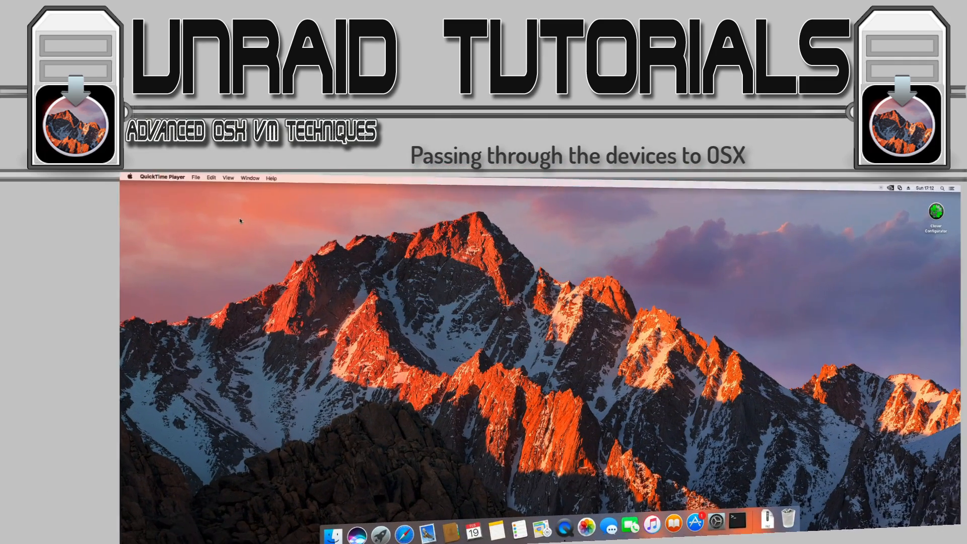
# Switch to Finder on the macOS Sierra VM's desktop.
pyautogui.click(239, 220)
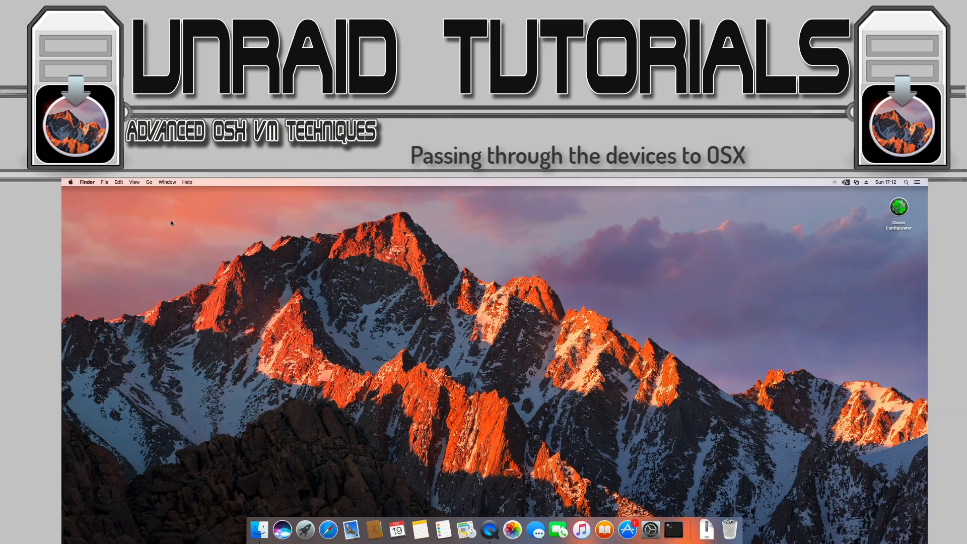